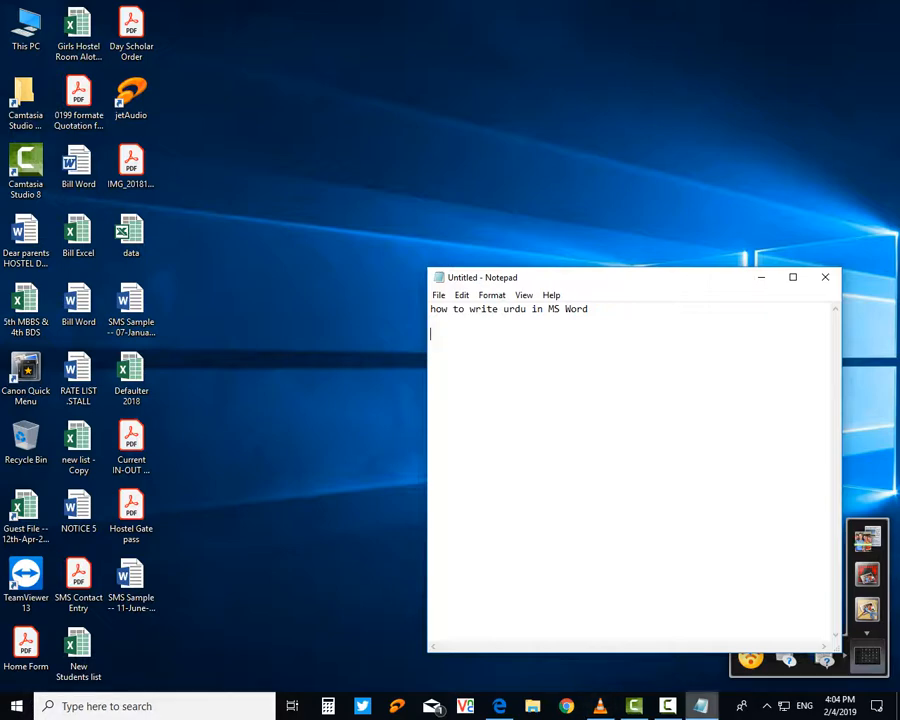
# Open Keyman Desktop's on-screen keyboard and place it in the free desktop area above the Notepad window.
pyautogui.click(767, 706)
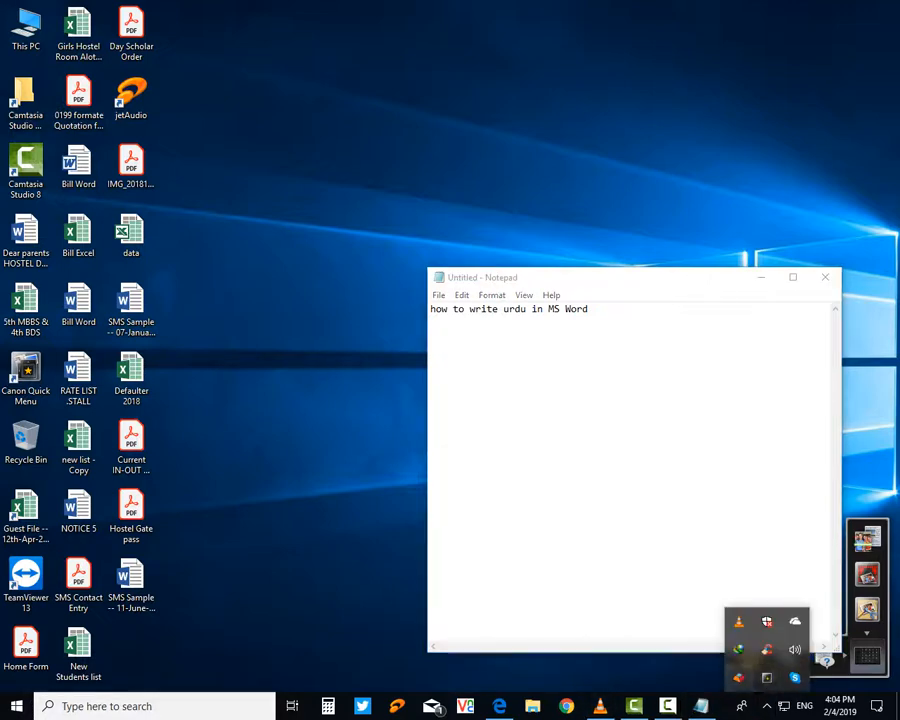
pyautogui.click(739, 678)
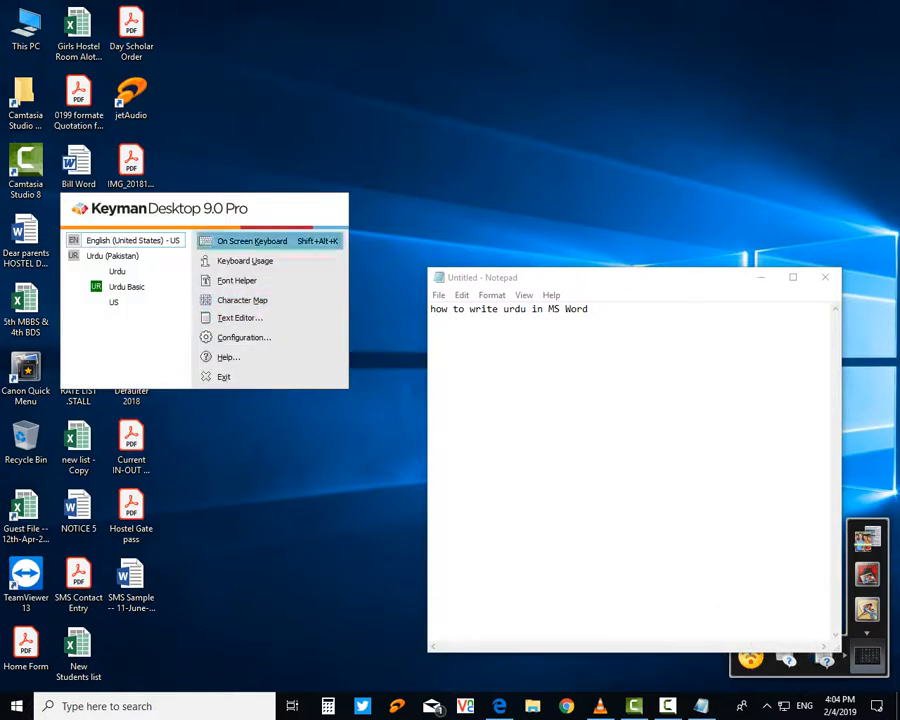
pyautogui.click(252, 241)
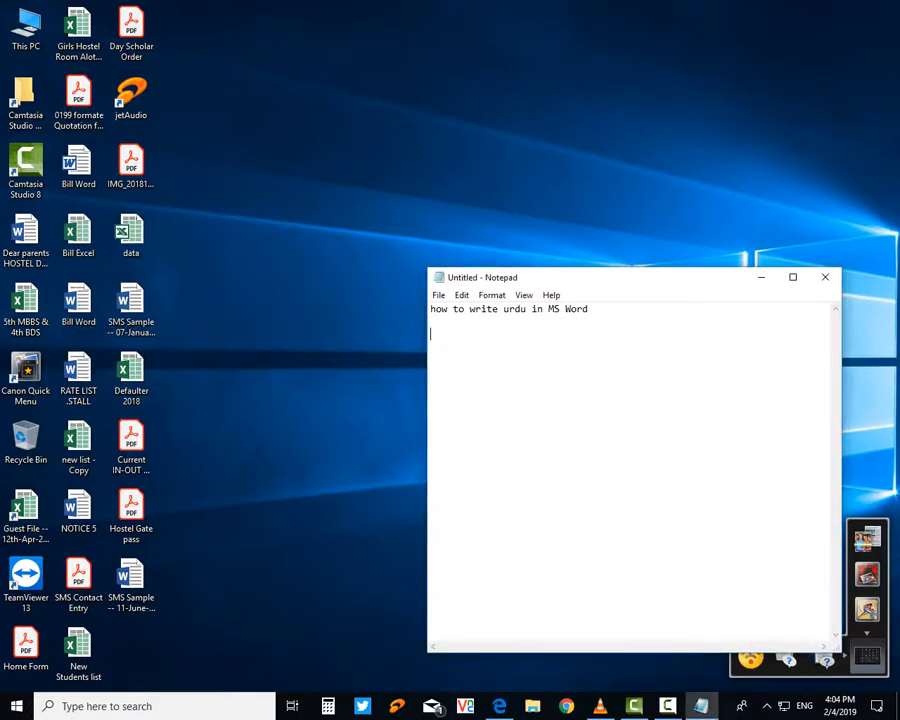
pyautogui.moveTo(537, 148); pyautogui.dragTo(428, 67)
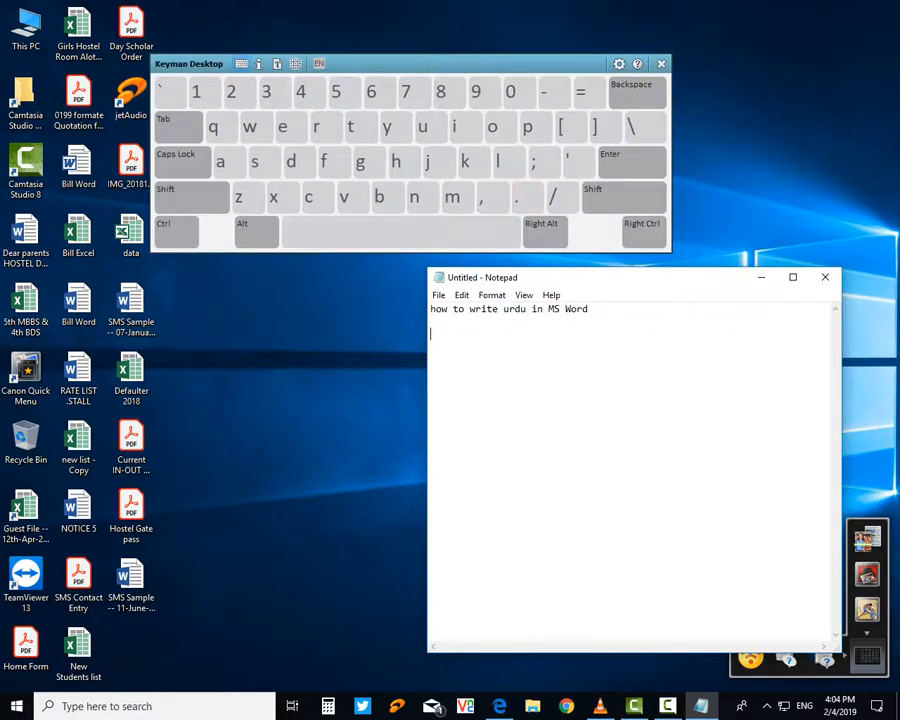
pyautogui.click(805, 706)
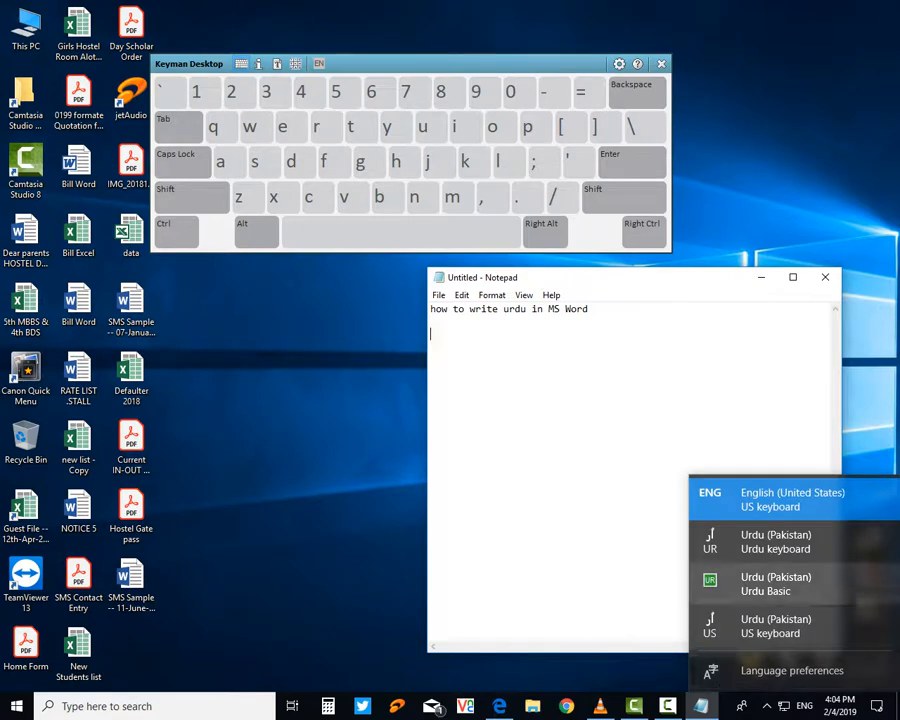
pyautogui.click(777, 543)
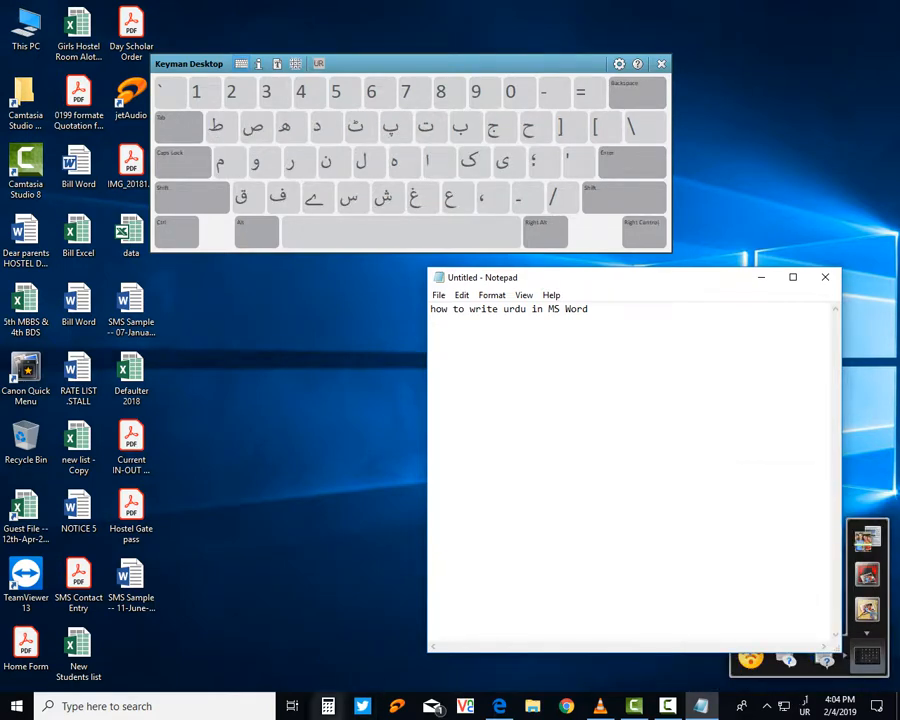
pyautogui.click(267, 706)
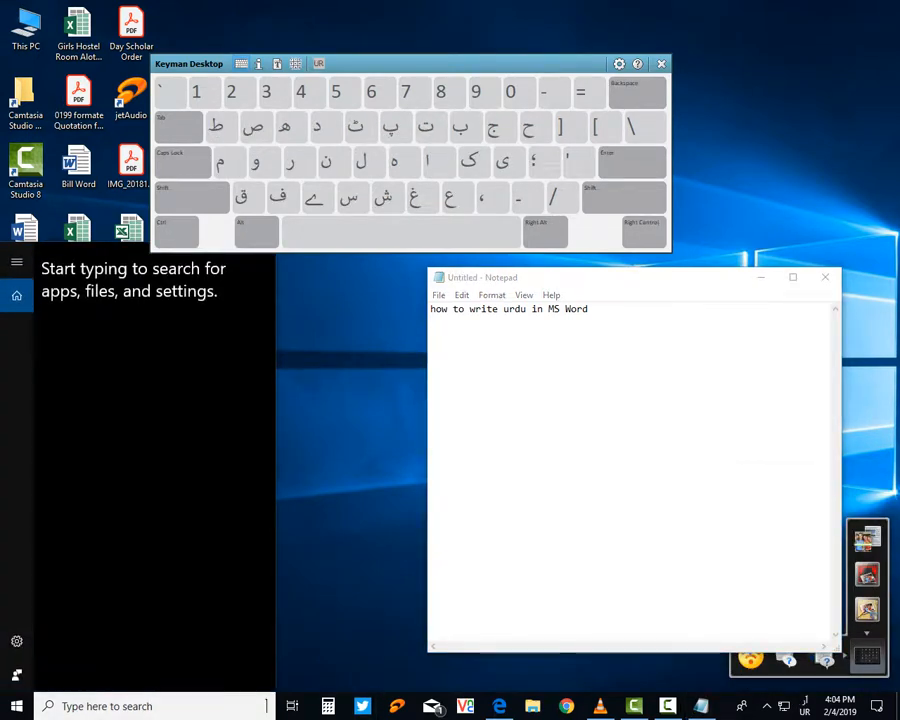
pyautogui.write('صحا')
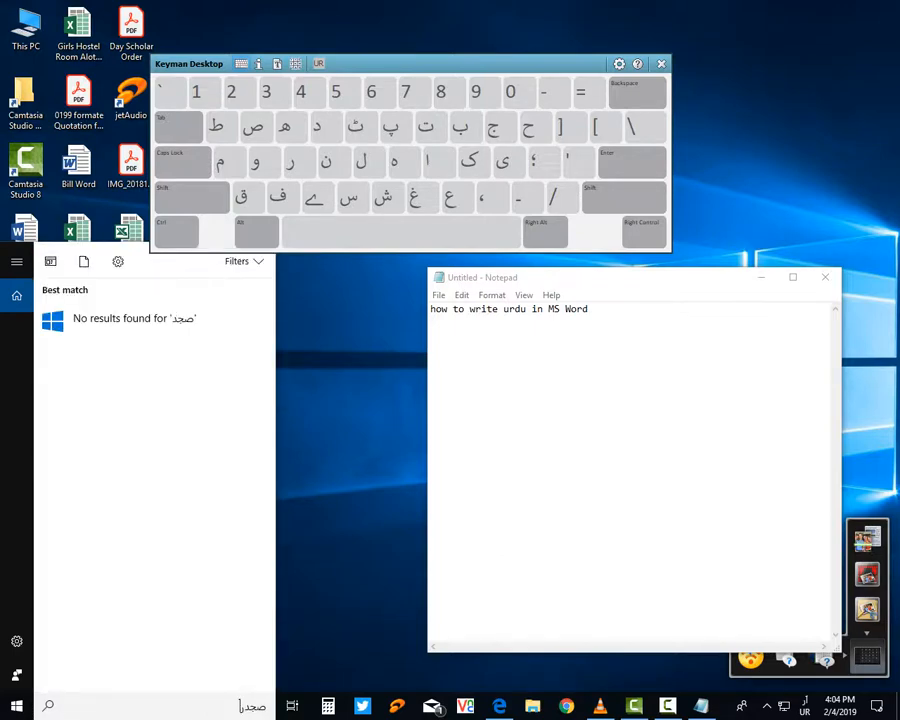
pyautogui.press('BackSpace')
pyautogui.press('BackSpace')
pyautogui.press('BackSpace')
pyautogui.press('BackSpace')
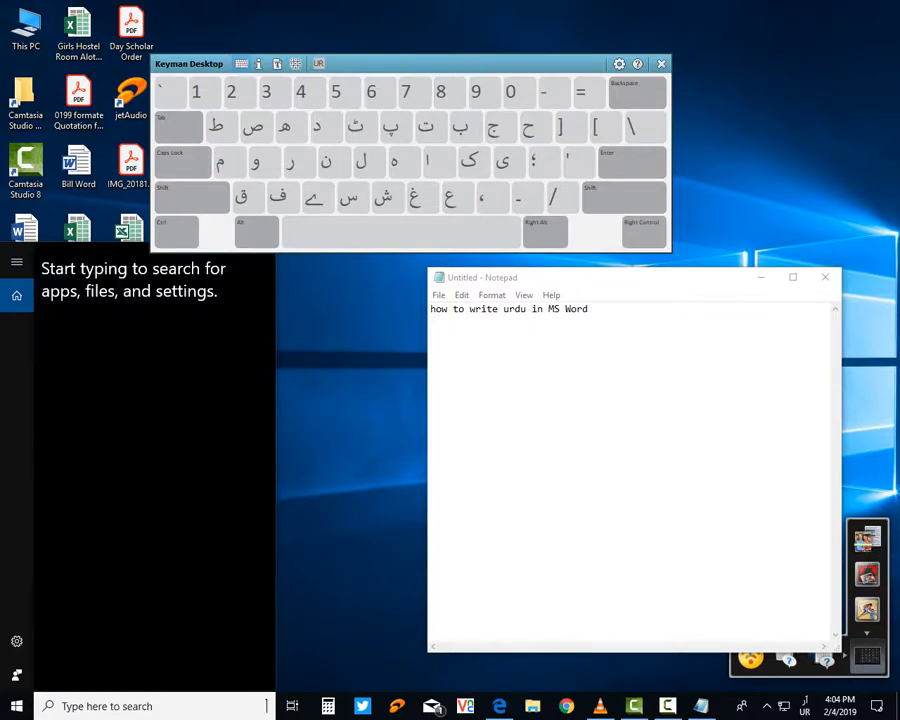
pyautogui.press('Escape')
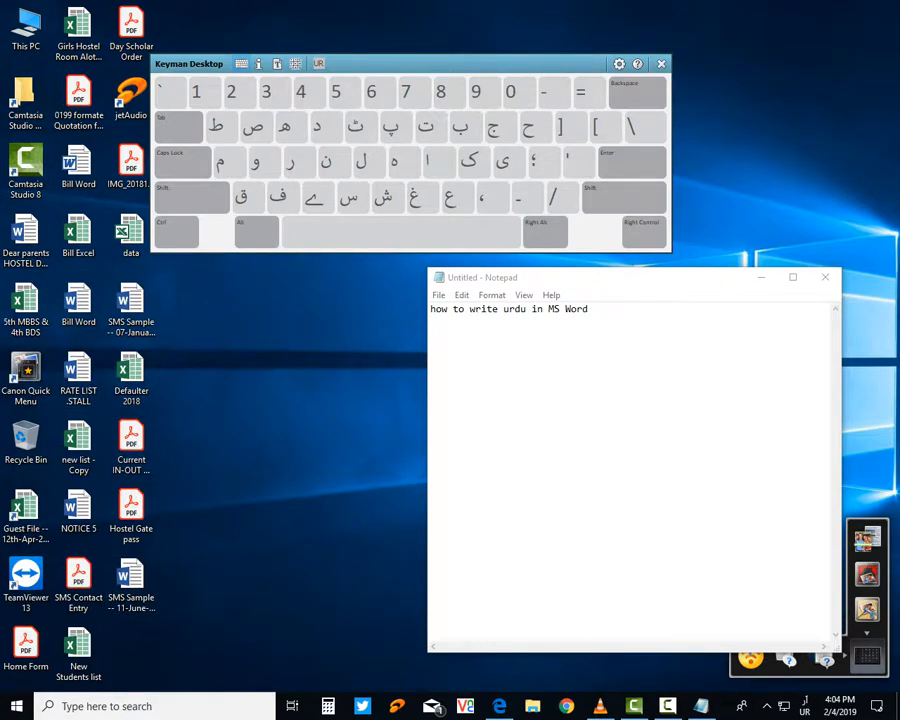
pyautogui.click(805, 706)
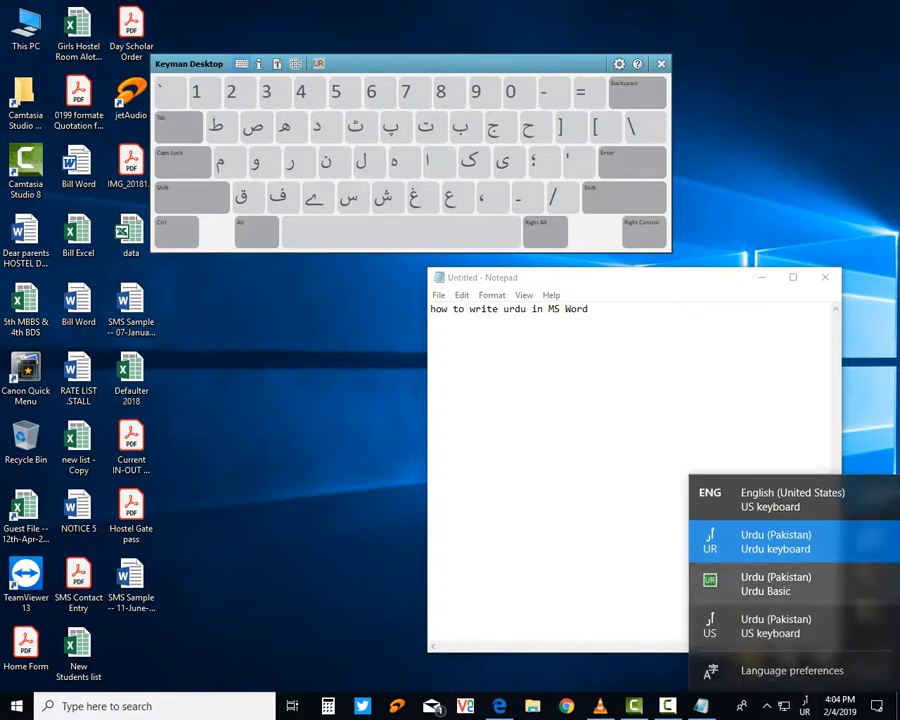
pyautogui.click(790, 499)
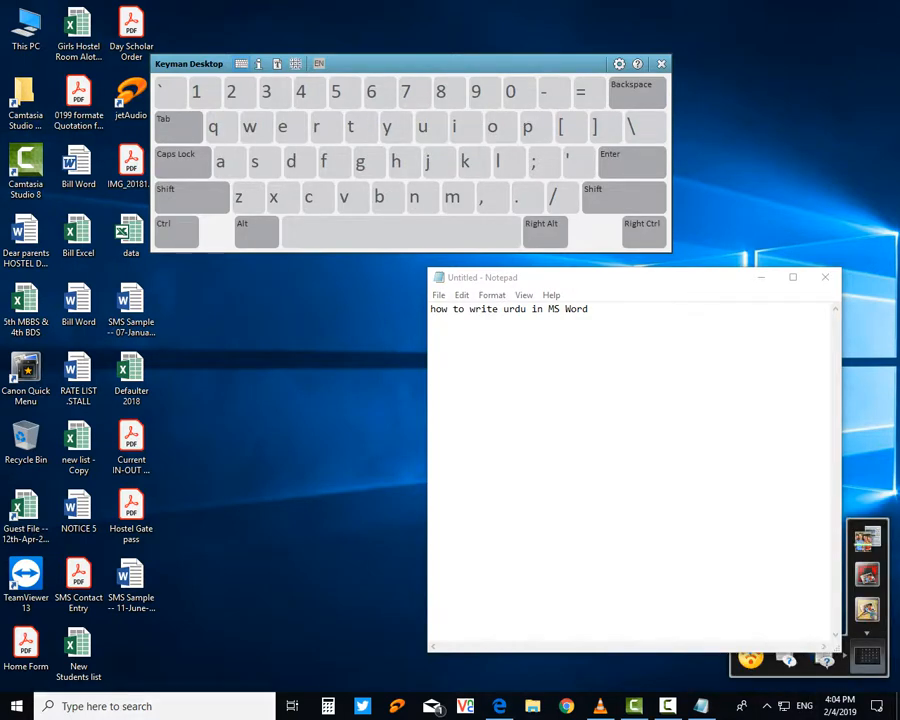
# Launch Word and create a blank document, moving the on-screen keyboard clear of the text area.
pyautogui.press('super')
pyautogui.write('wordd')
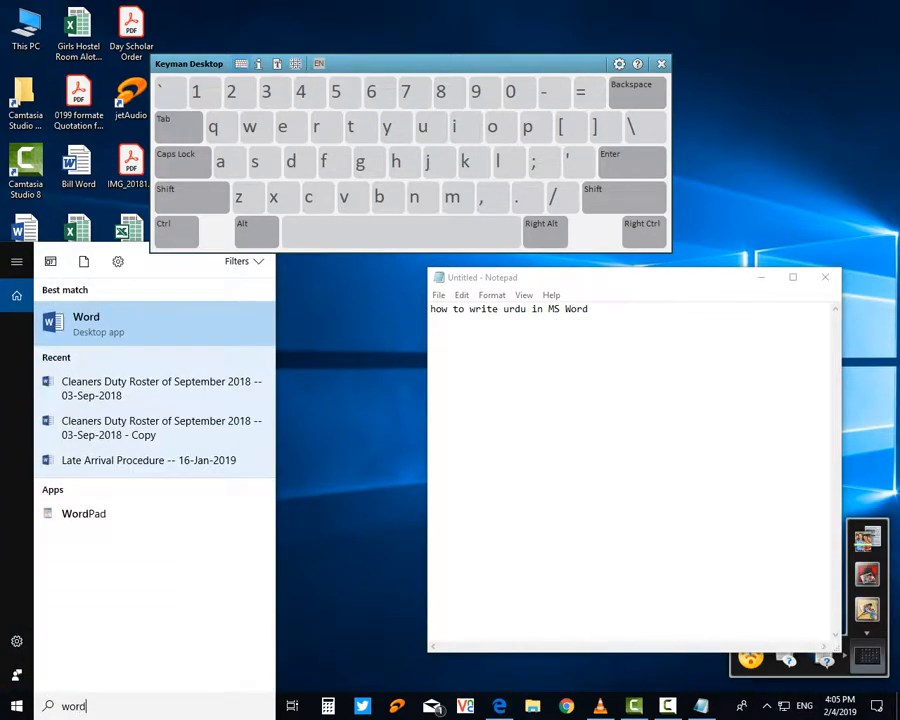
pyautogui.press('Return')
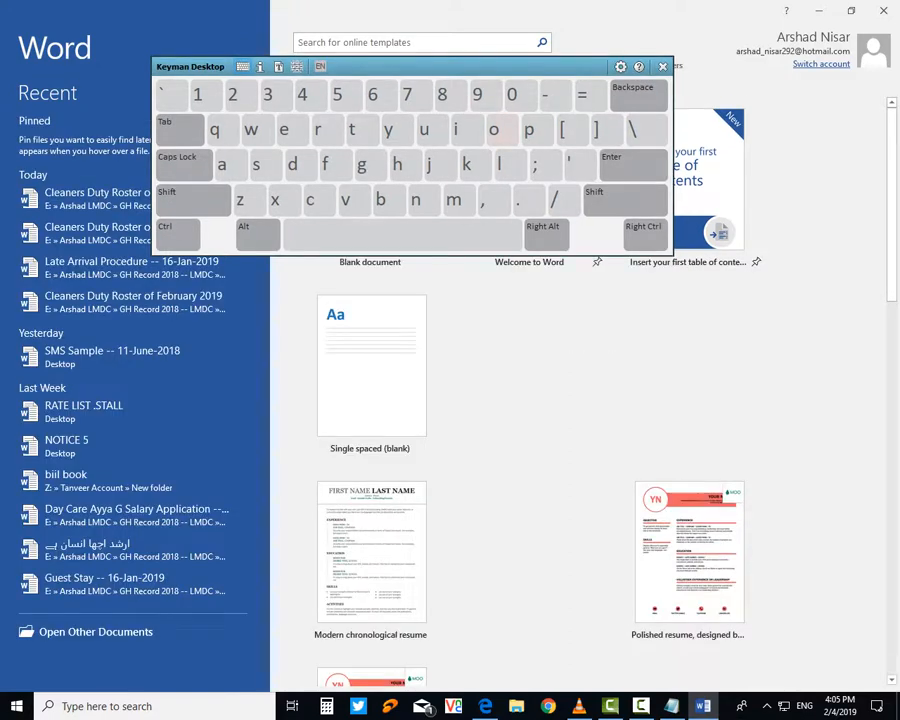
pyautogui.moveTo(485, 68); pyautogui.dragTo(519, 296)
pyautogui.click(370, 185)
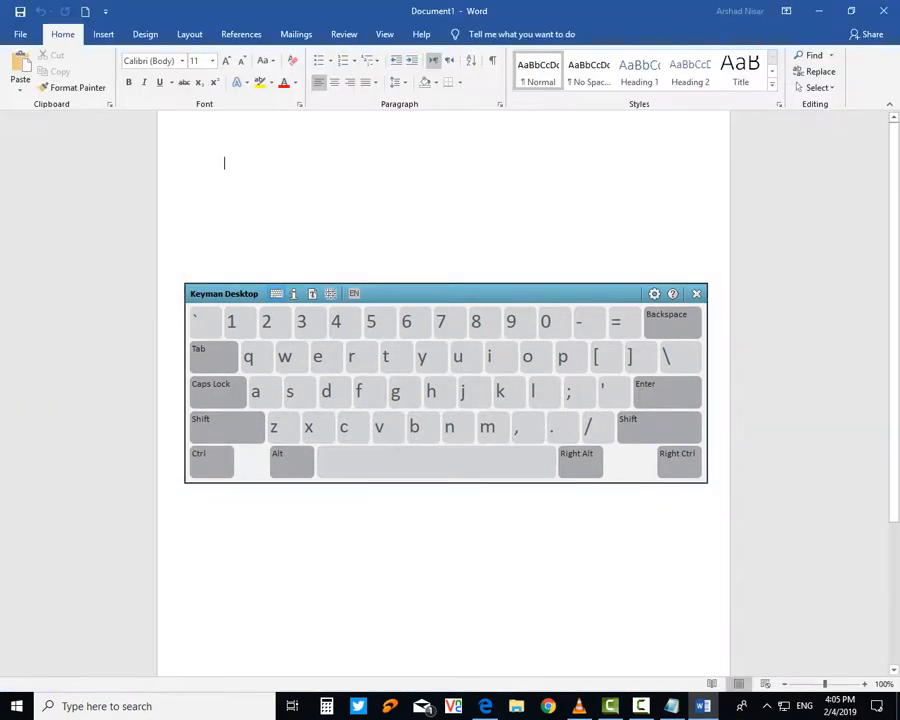
pyautogui.moveTo(468, 296); pyautogui.dragTo(450, 346)
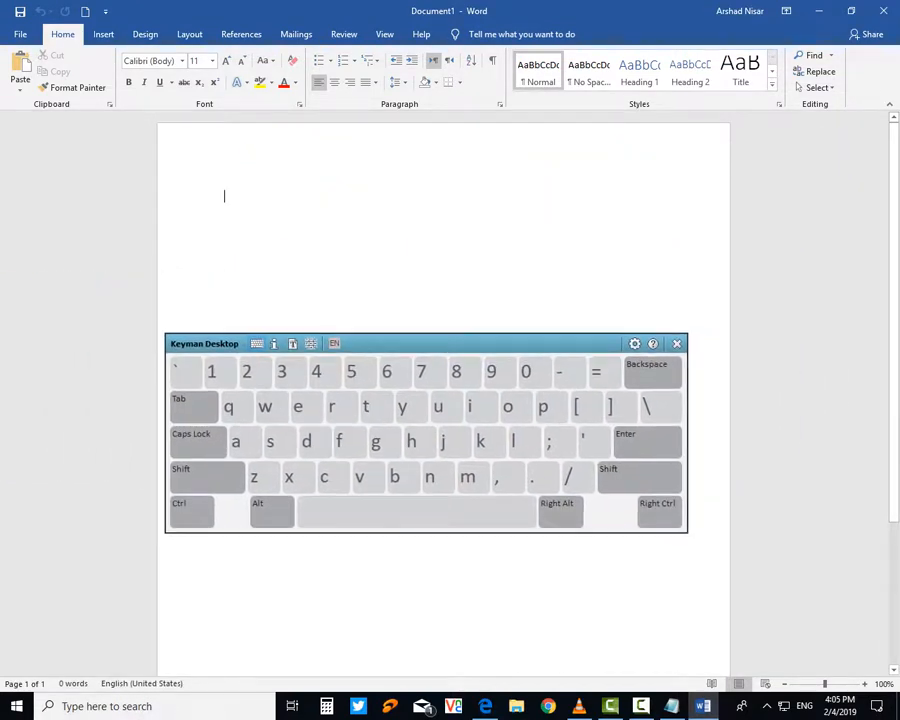
# Switch the input language to Urdu (Pakistan) with the Urdu keyboard and right-align the empty paragraph.
pyautogui.click(804, 705)
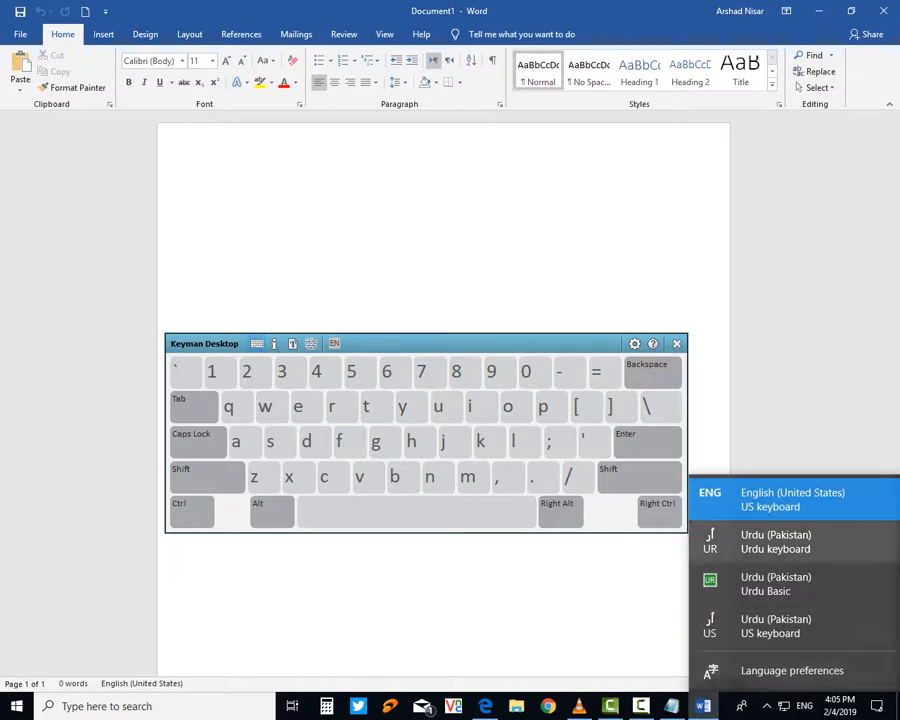
pyautogui.click(790, 542)
pyautogui.moveTo(524, 345); pyautogui.dragTo(523, 369)
pyautogui.click(350, 83)
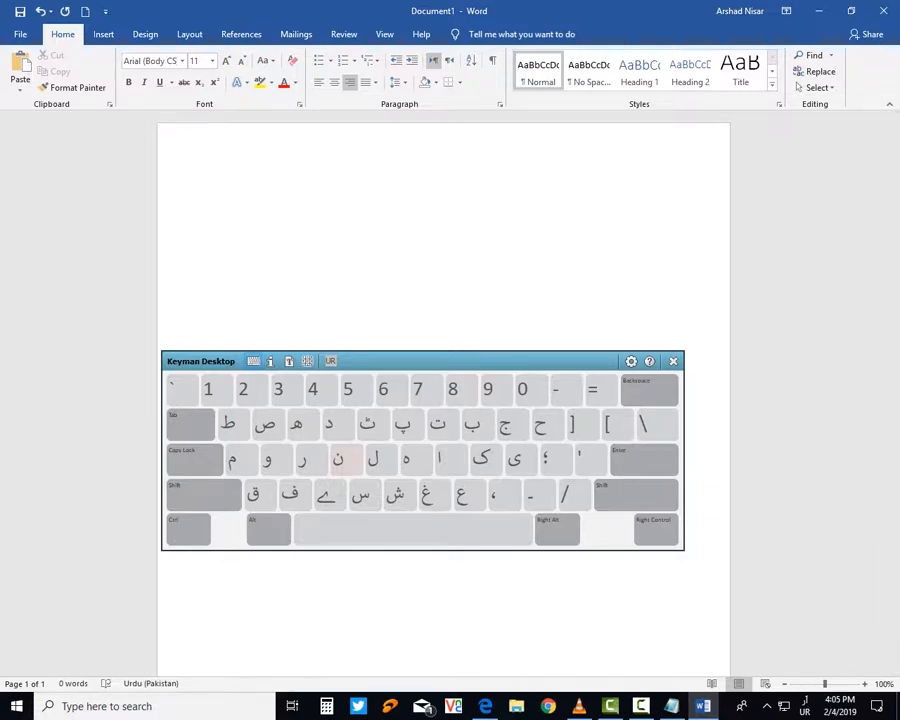
# Minimize the Notepad window, and try out Urdu letters in the Word document, erasing them again.
pyautogui.hotkey('alt', 'Tab')
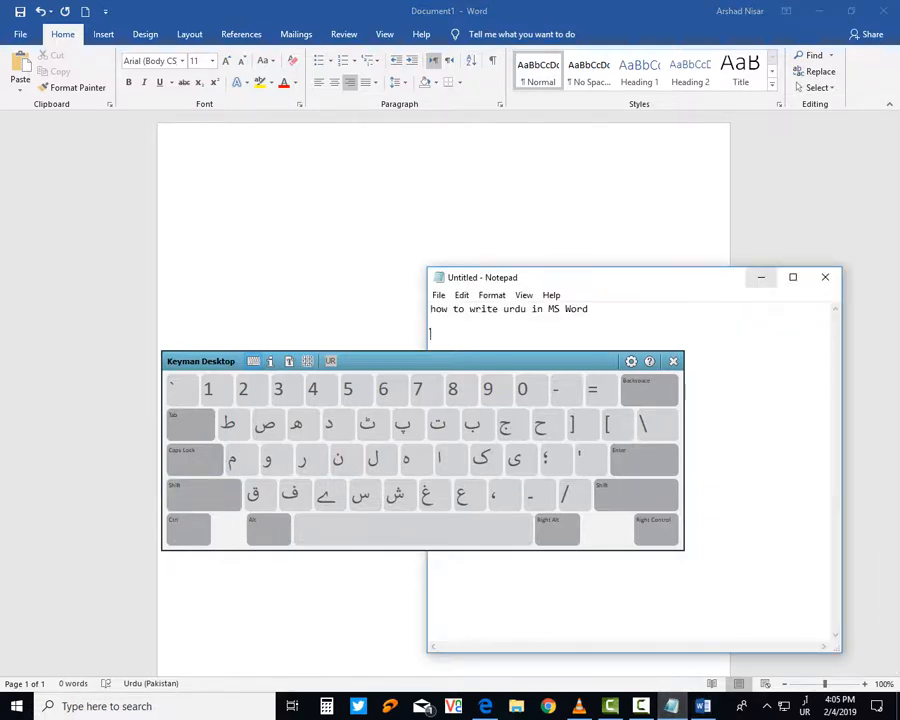
pyautogui.click(761, 277)
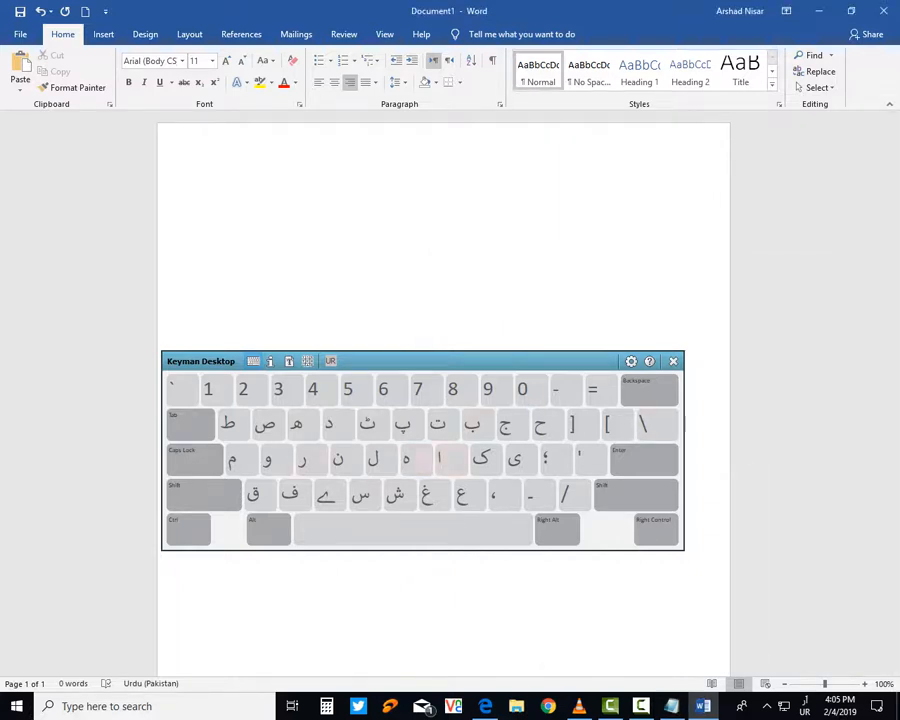
pyautogui.write('یک')
pyautogui.press('BackSpace')
# Format the empty paragraph for Urdu text with the Urdu Typesetting font, size 48, in bold.
pyautogui.click(212, 61)
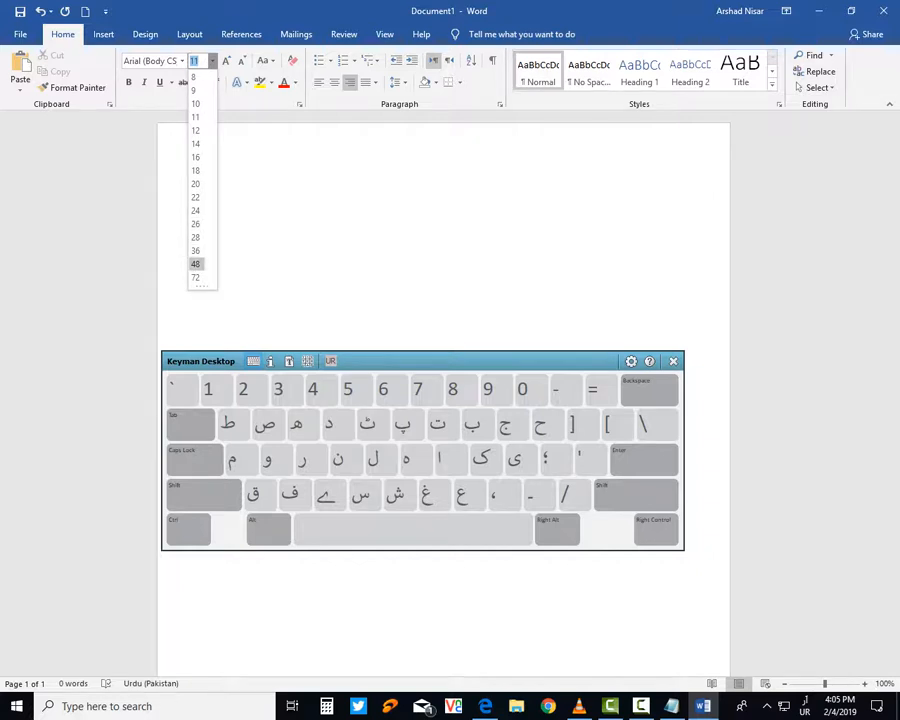
pyautogui.click(196, 264)
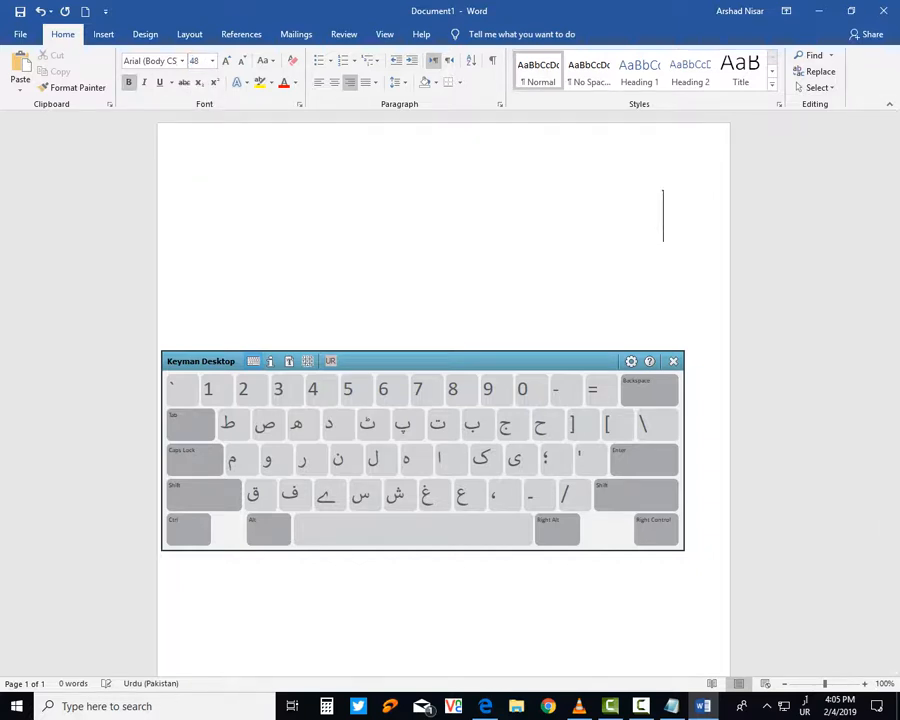
pyautogui.hotkey('ctrl', 'b')
pyautogui.click(182, 61)
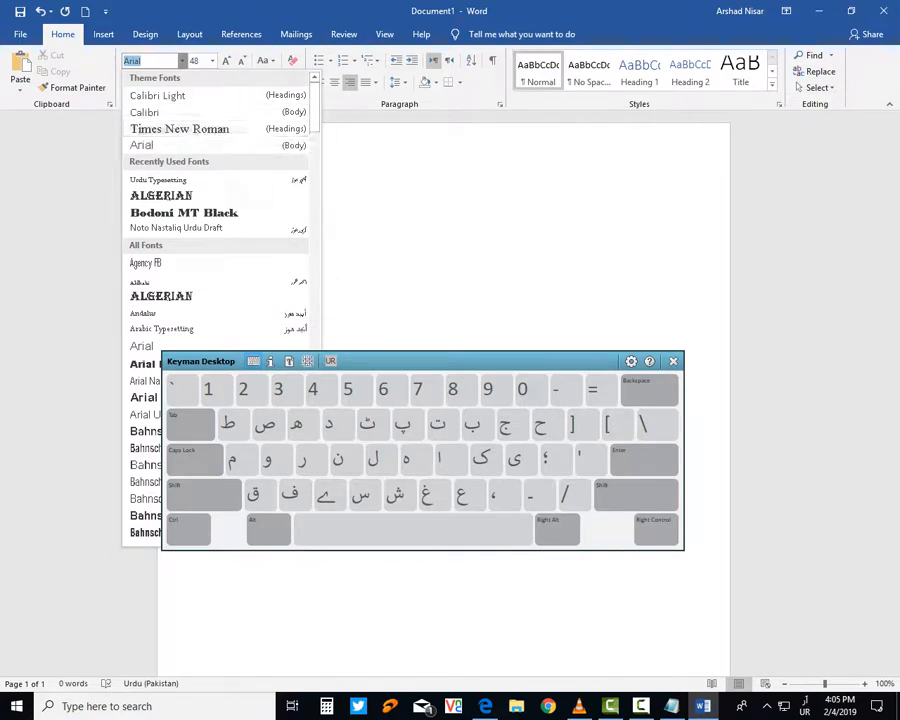
pyautogui.click(184, 180)
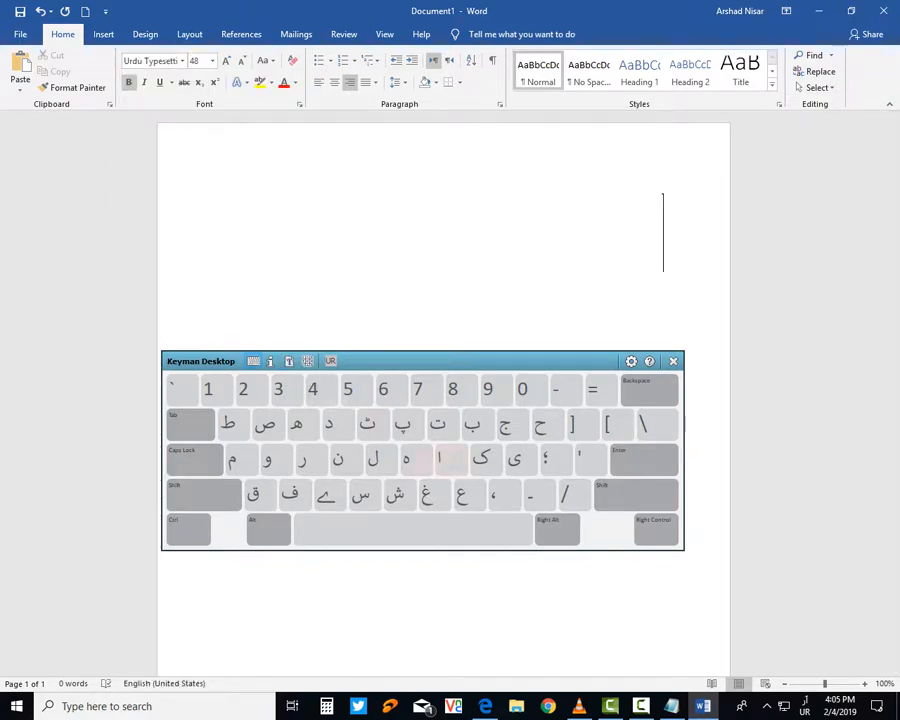
# Write the first Urdu words "یہ لیں" on the document's first line.
pyautogui.click(514, 458)
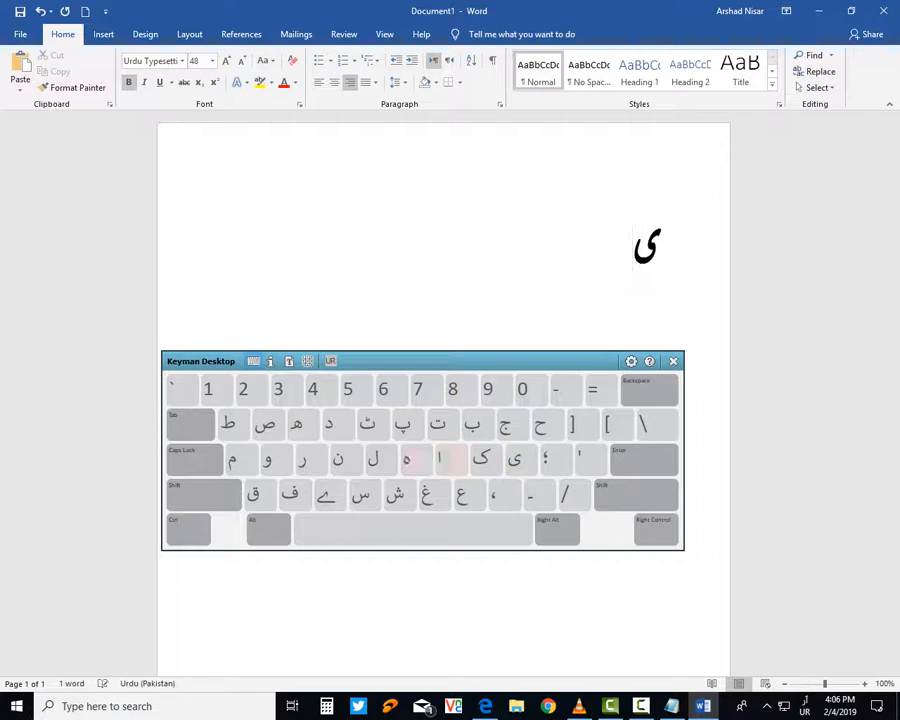
pyautogui.click(406, 458)
pyautogui.click(412, 530)
pyautogui.click(373, 458)
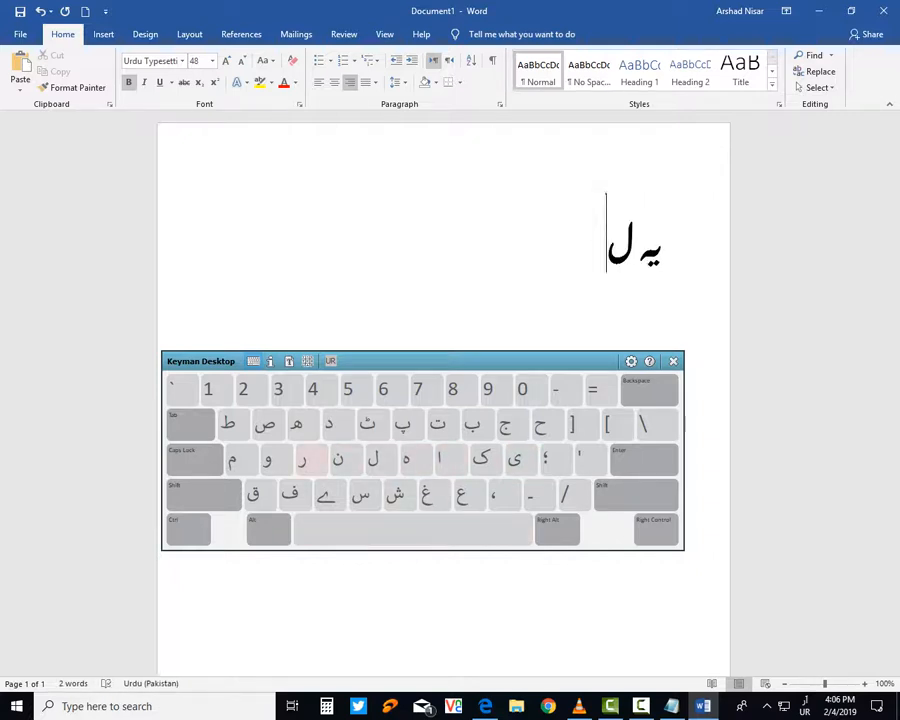
pyautogui.click(514, 458)
pyautogui.click(204, 494)
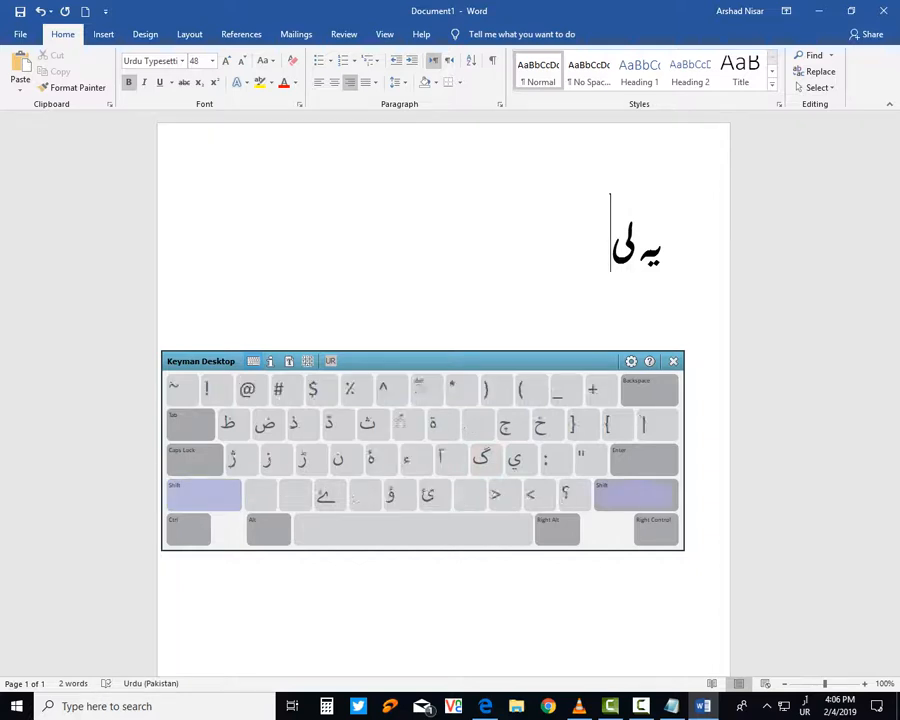
pyautogui.click(337, 458)
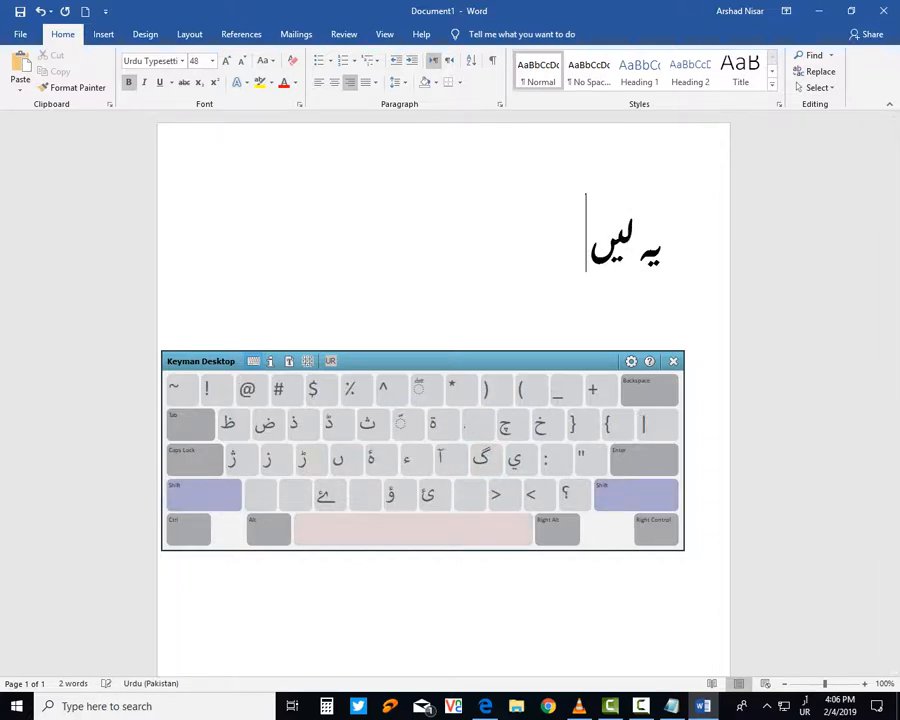
pyautogui.click(204, 494)
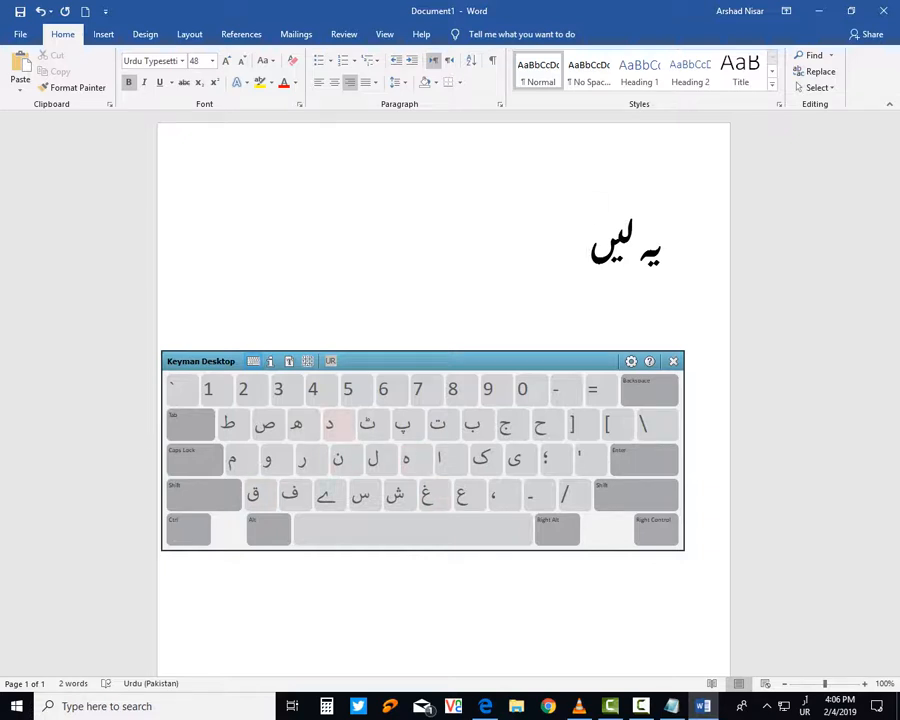
# Continue the first line after "یہ لیں" with the word "دوستوں".
pyautogui.click(328, 423)
pyautogui.click(267, 458)
pyautogui.click(359, 494)
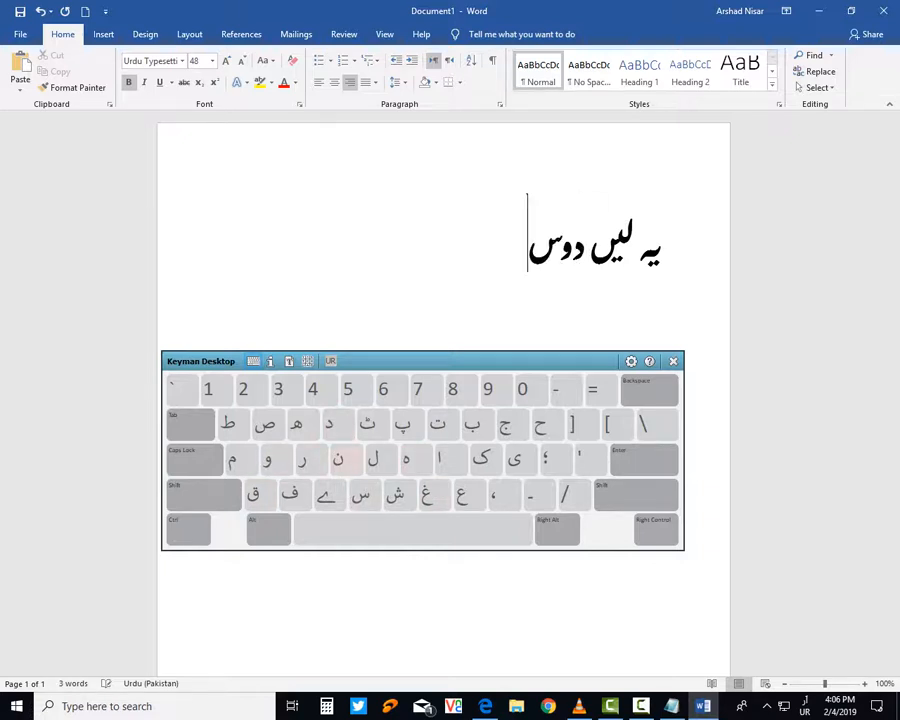
pyautogui.click(437, 423)
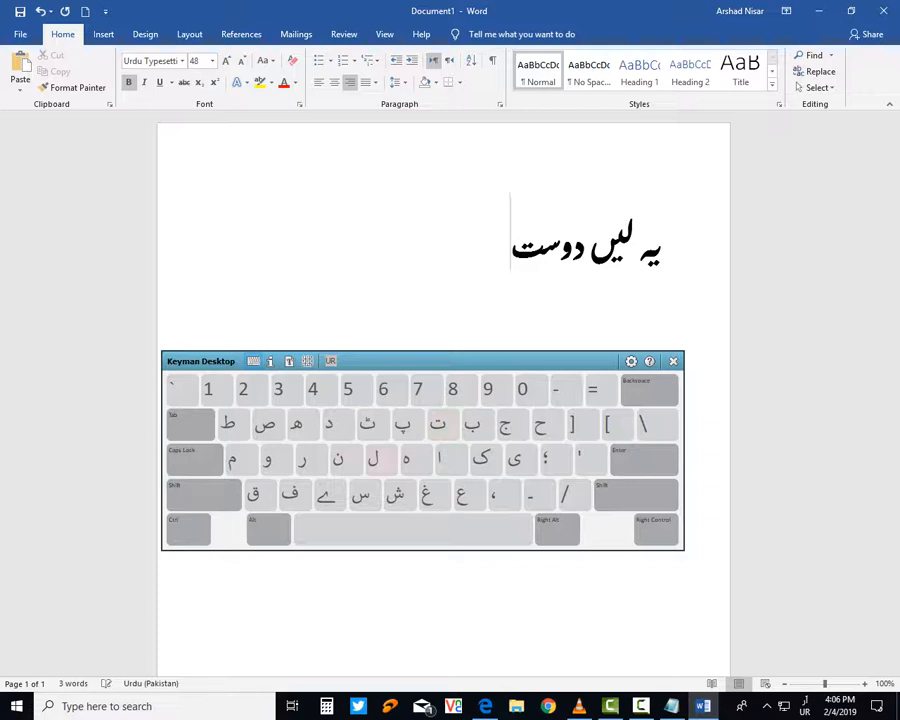
pyautogui.click(267, 458)
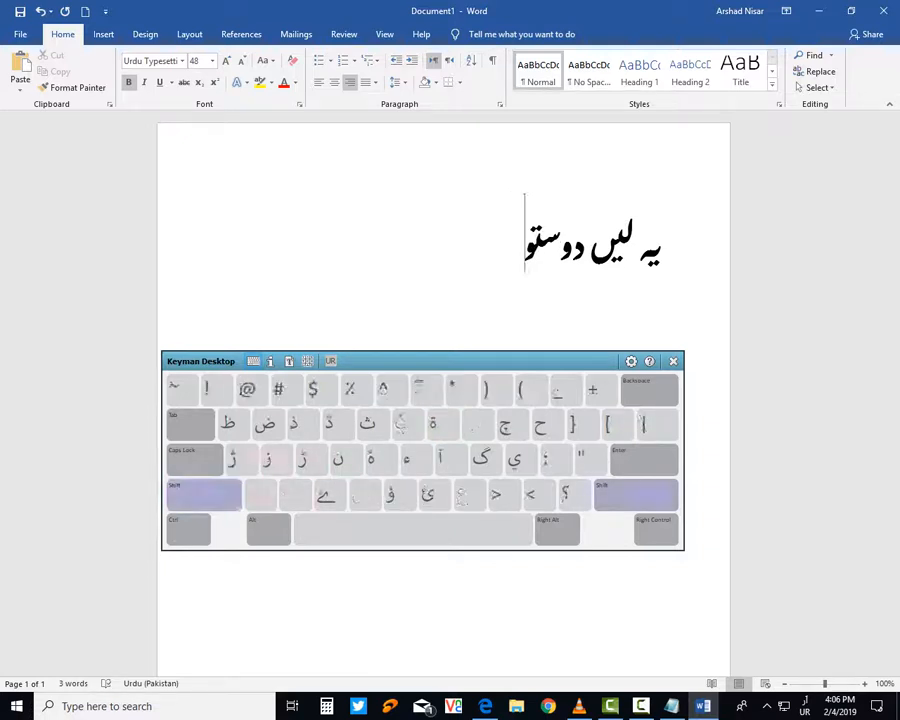
pyautogui.write('ں')
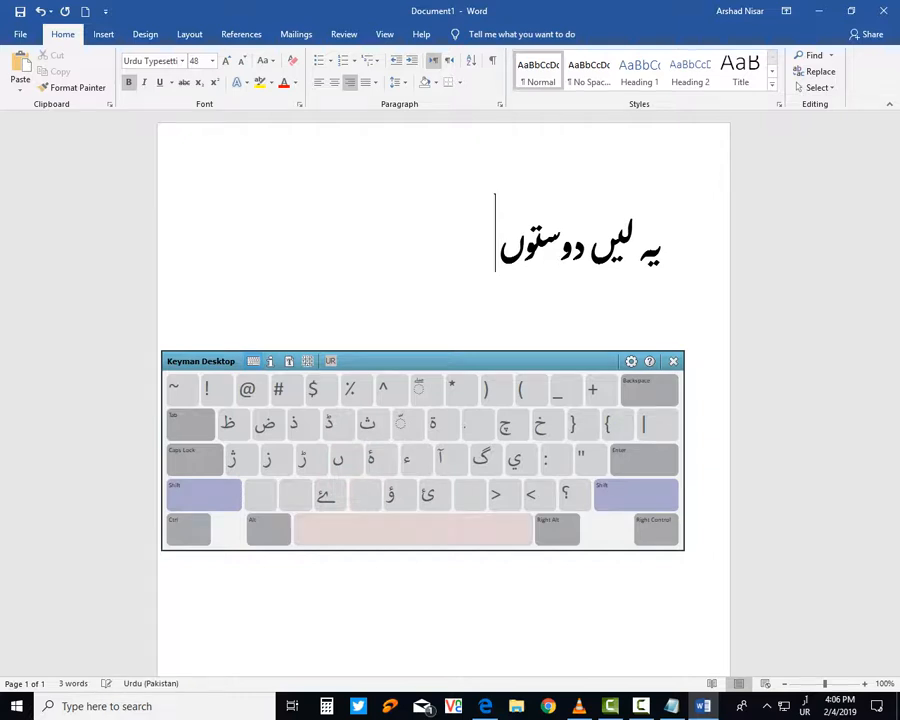
# Add the words "آپ کے لئے" after "دوستوں" on the first line, correcting any wrong letter.
pyautogui.write('آ')
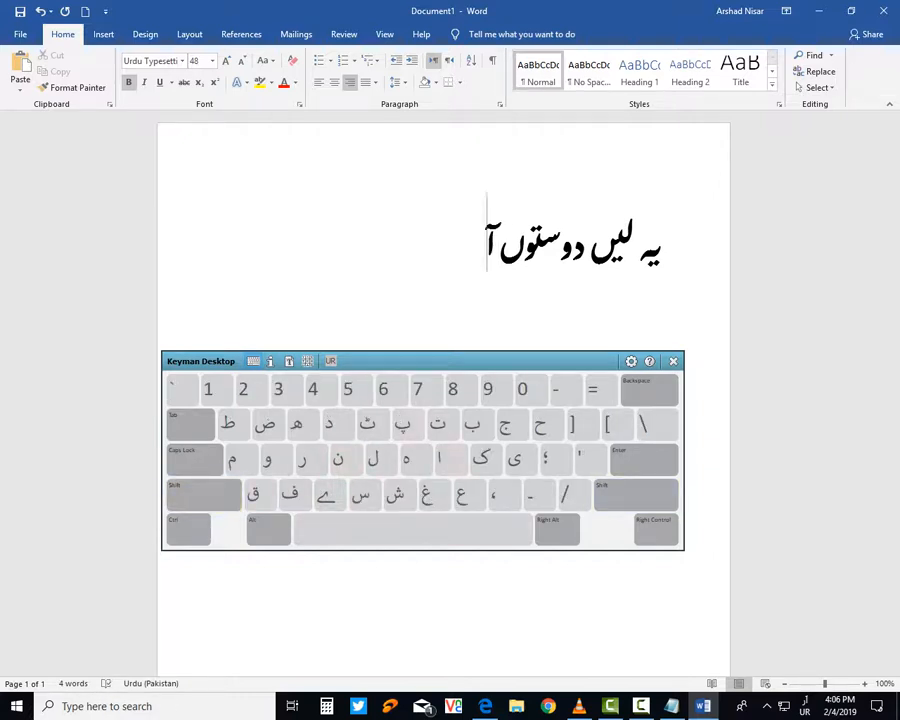
pyautogui.write('پ ')
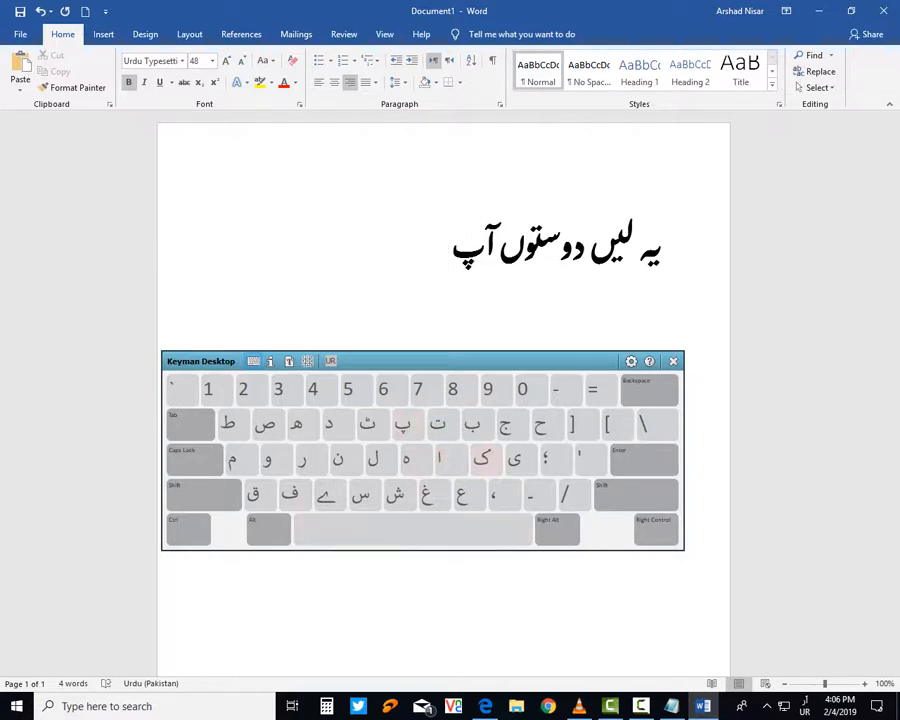
pyautogui.write('کے')
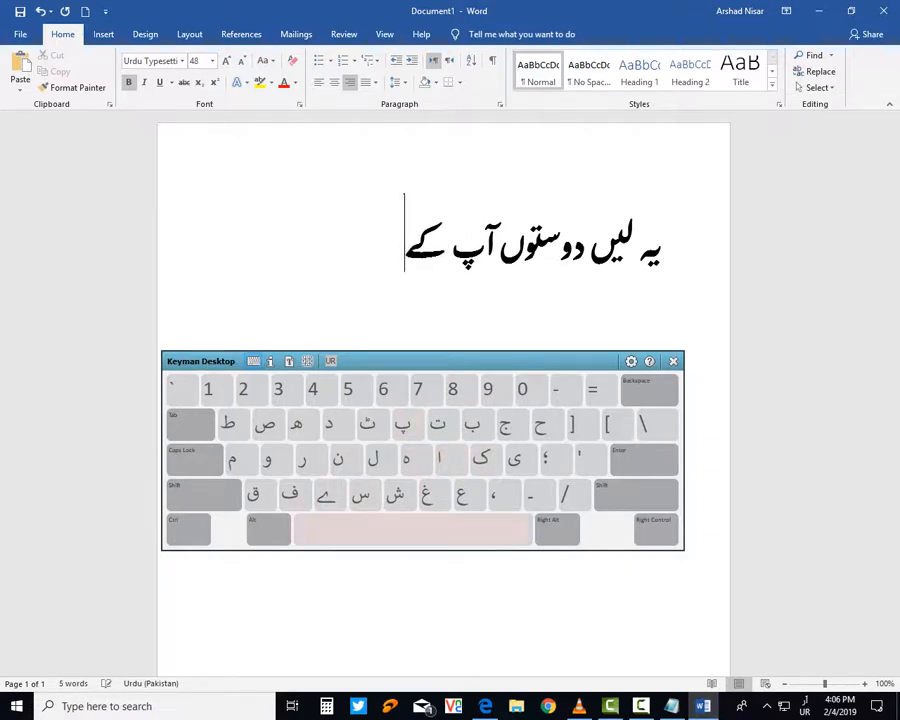
pyautogui.write(' ل')
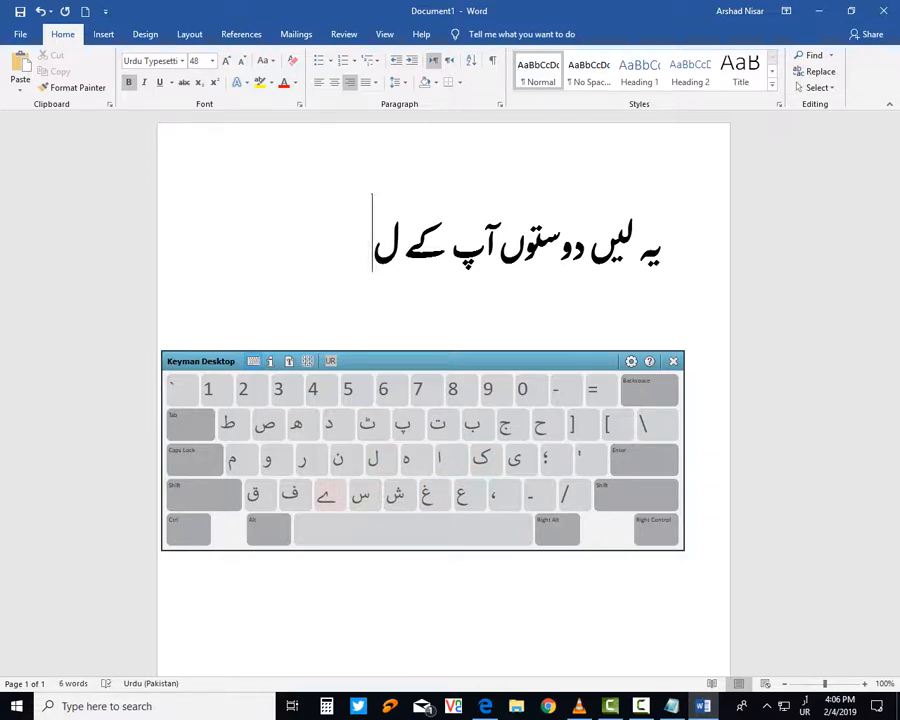
pyautogui.write('ے')
pyautogui.press('BackSpace')
pyautogui.write('ک')
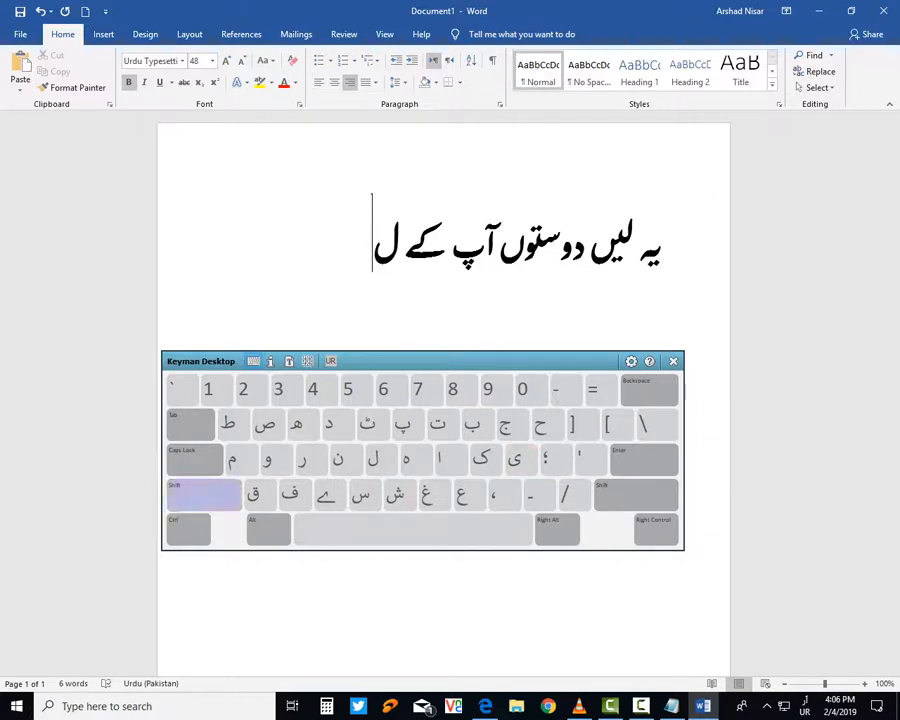
pyautogui.click(204, 495)
pyautogui.click(428, 494)
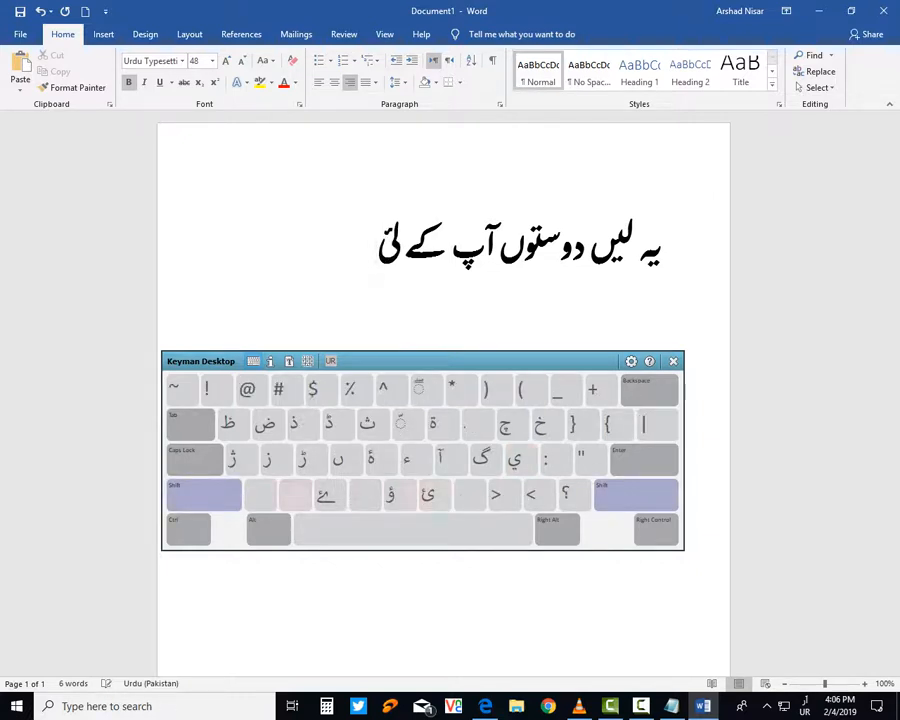
pyautogui.click(325, 494)
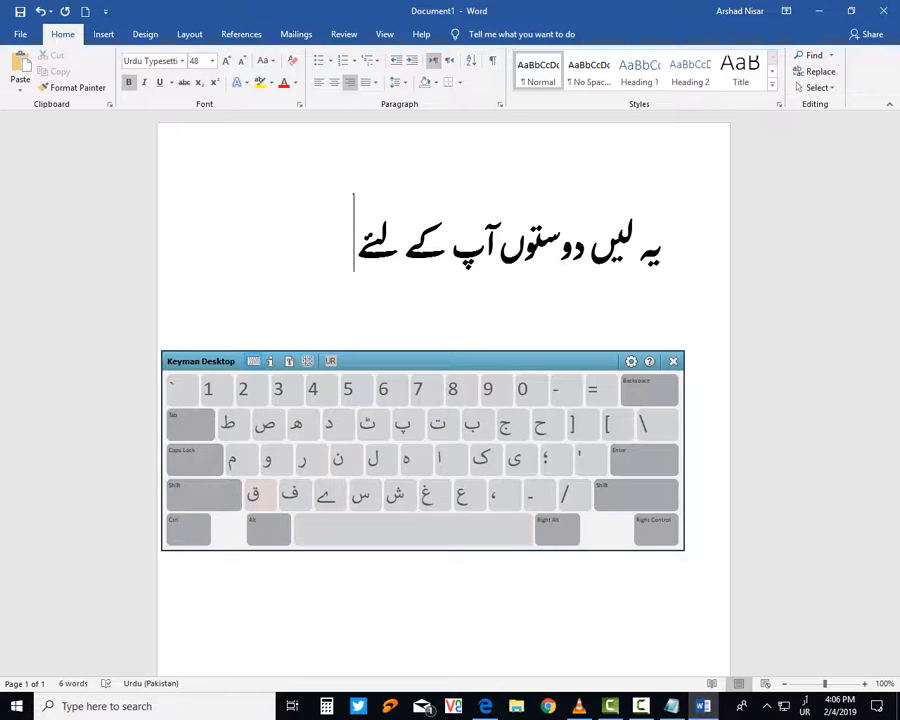
# Complete the first line with the words "بہترین تحفہ".
pyautogui.click(475, 425)
pyautogui.click(406, 458)
pyautogui.click(438, 425)
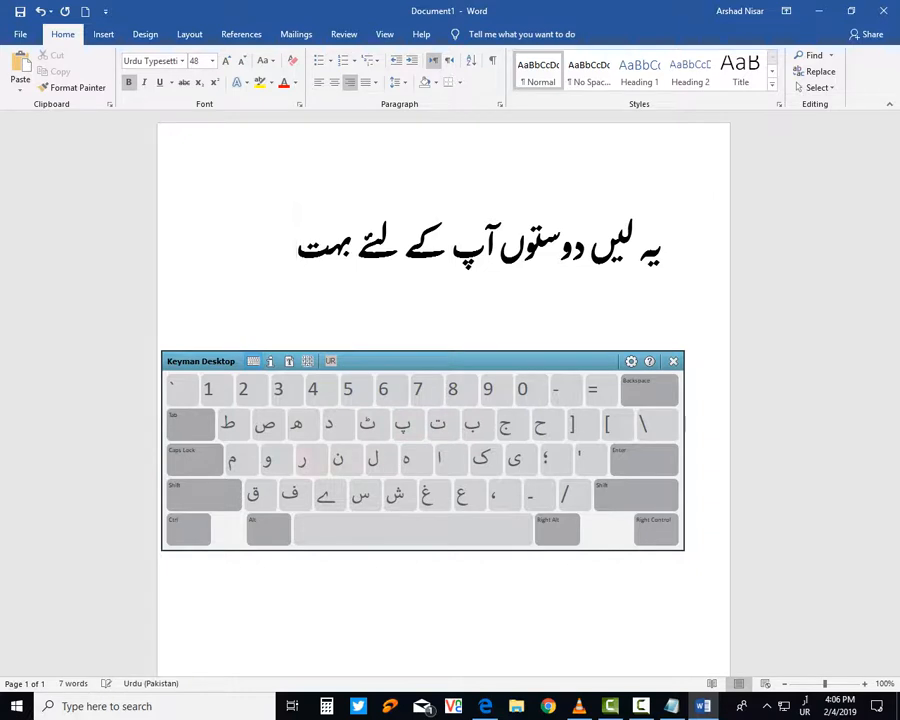
pyautogui.click(302, 458)
pyautogui.click(514, 458)
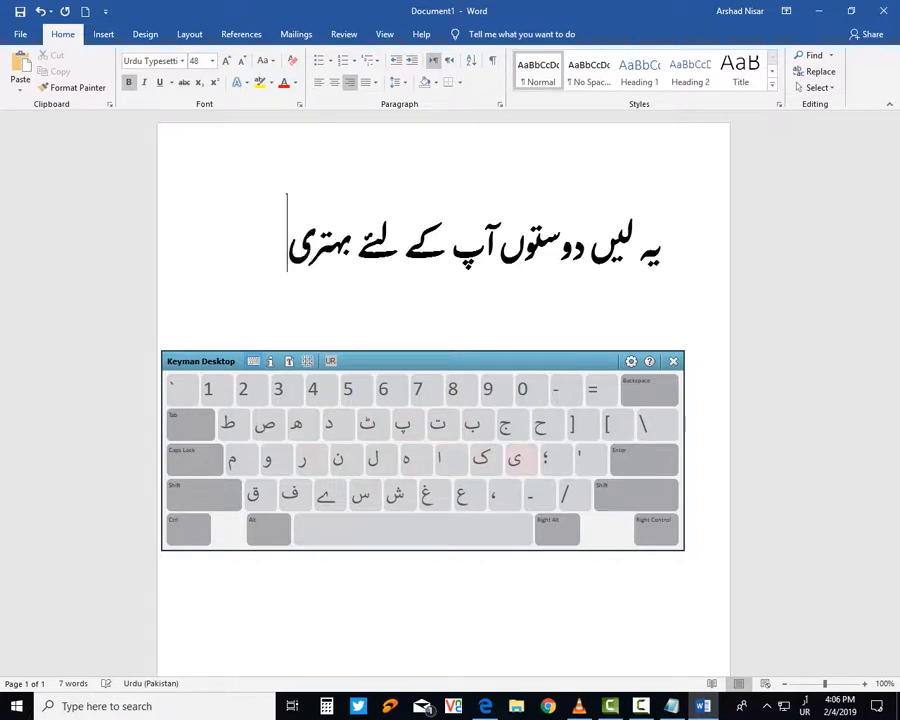
pyautogui.click(338, 458)
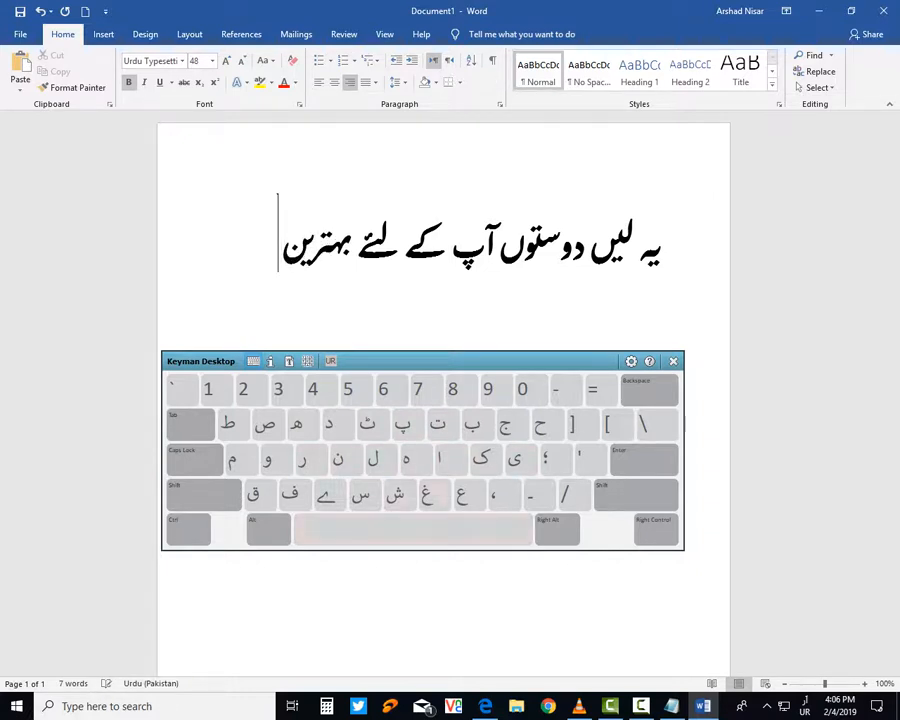
pyautogui.click(437, 424)
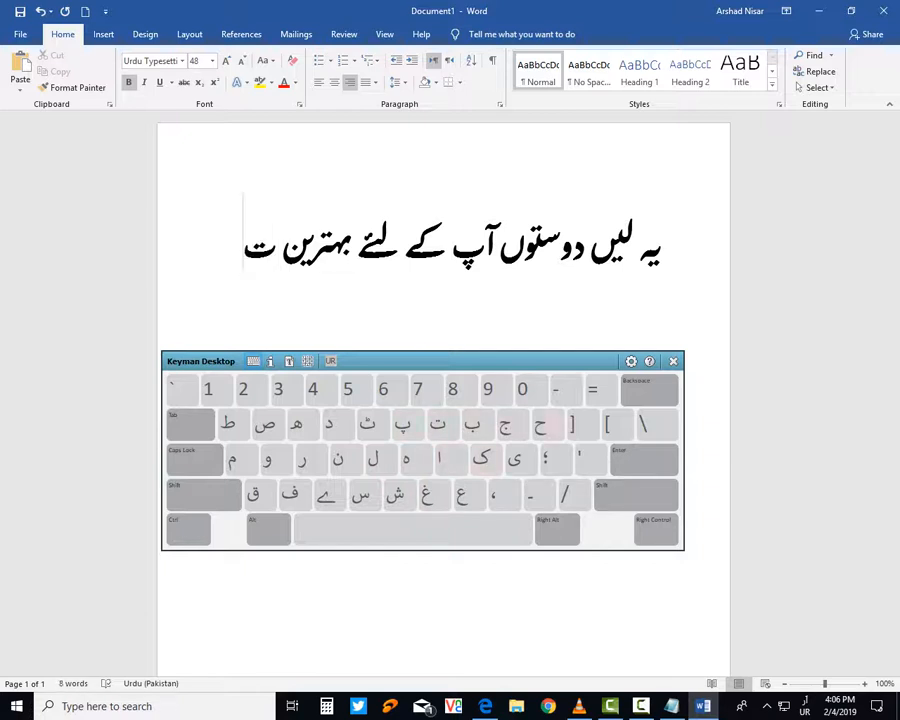
pyautogui.click(540, 424)
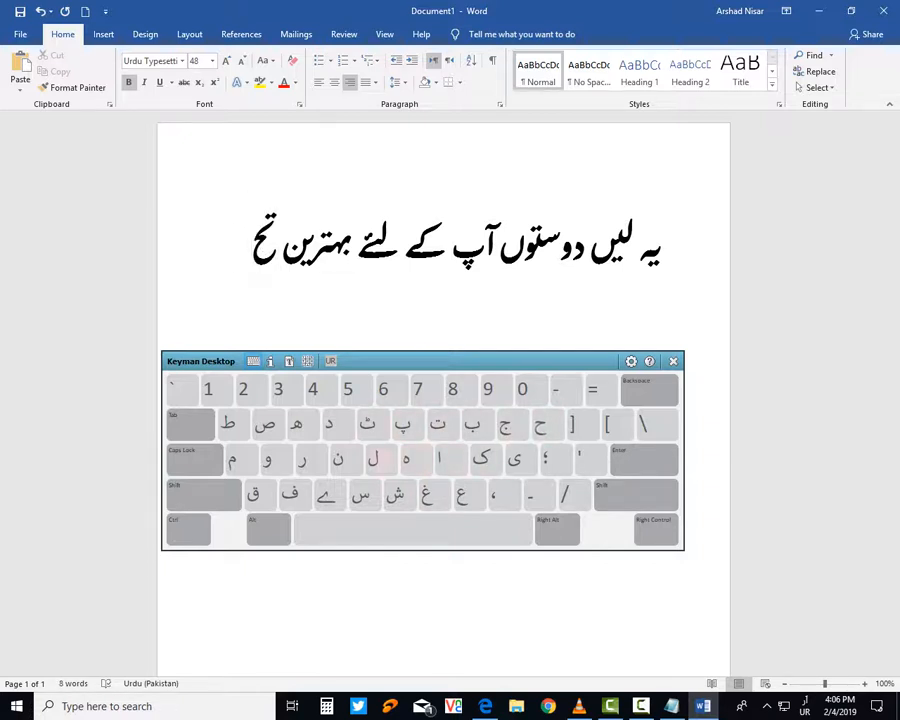
pyautogui.click(289, 494)
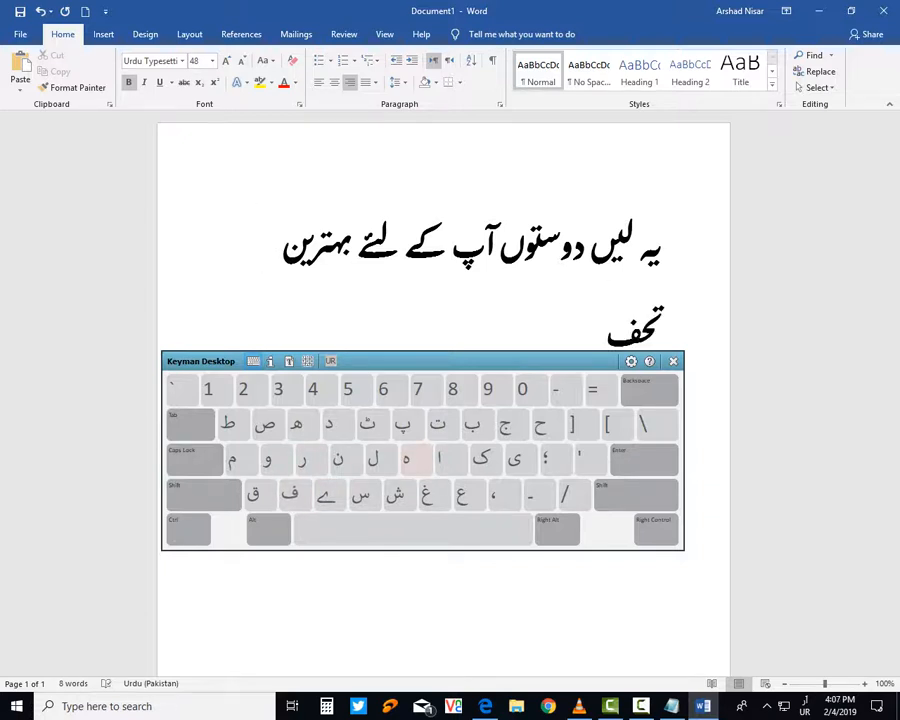
pyautogui.click(408, 458)
# Start a new paragraph below the first line and move the on-screen keyboard lower, clear of the new line.
pyautogui.moveTo(446, 361); pyautogui.dragTo(447, 396)
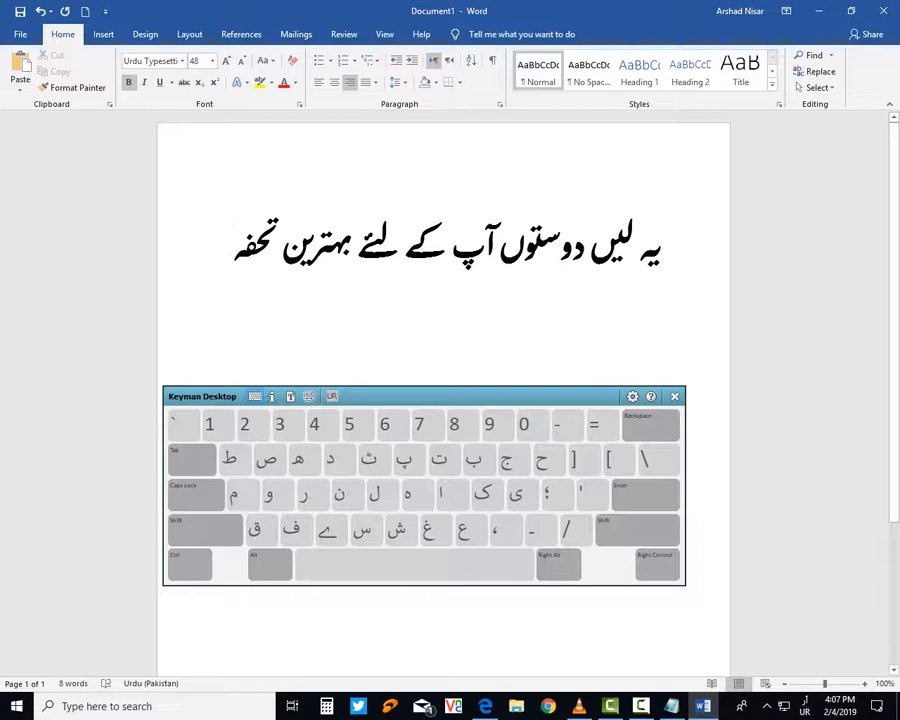
pyautogui.press('Return')
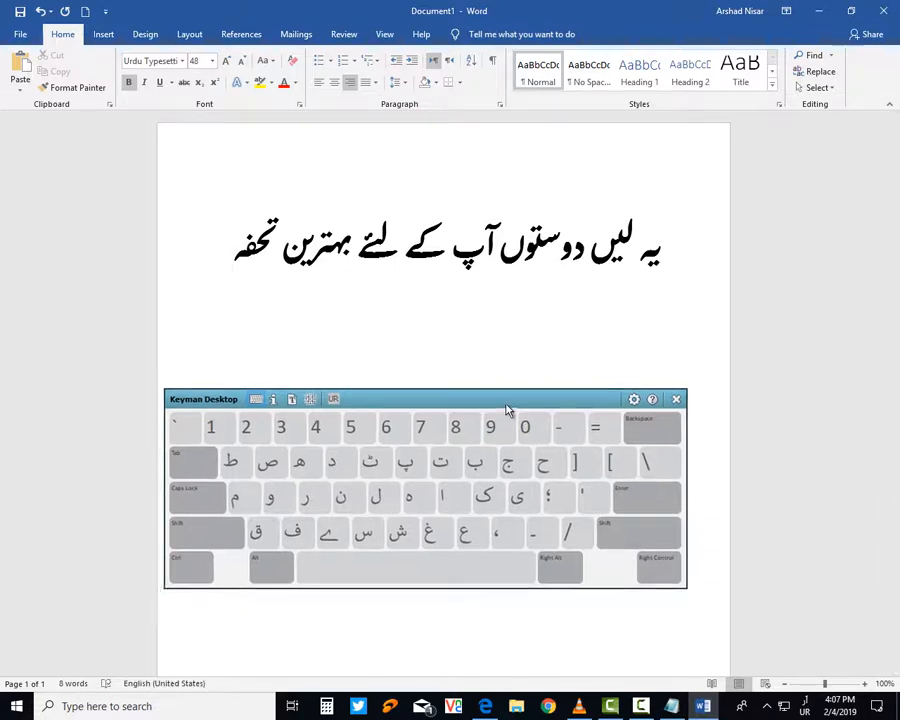
pyautogui.moveTo(508, 410); pyautogui.dragTo(513, 427)
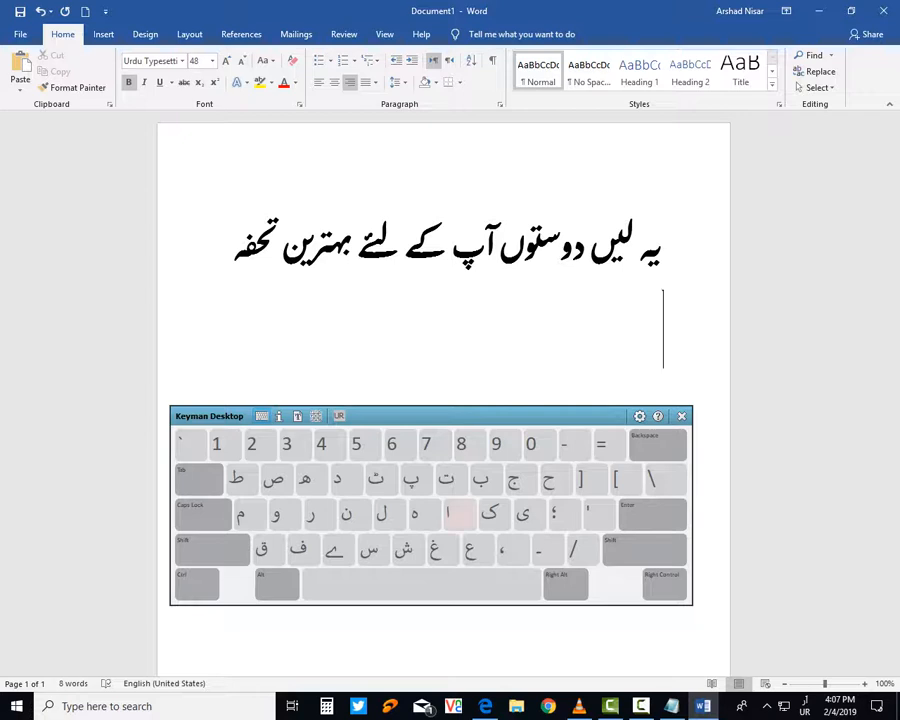
# Begin the second line with the words "اب آپ", moving the on-screen keyboard further down, clear of the text.
pyautogui.click(448, 512)
pyautogui.click(480, 479)
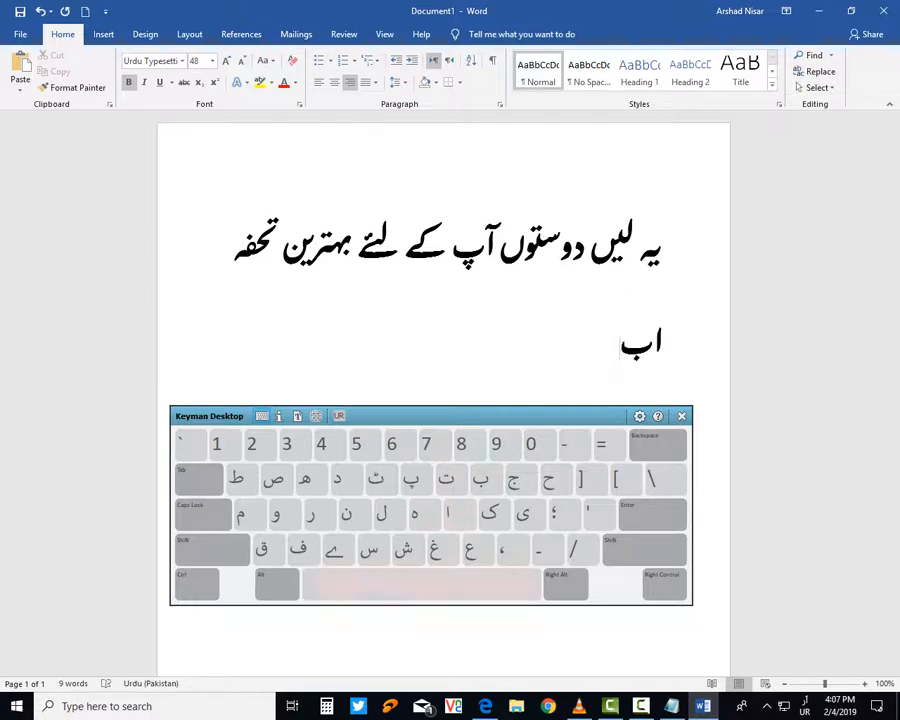
pyautogui.moveTo(508, 416); pyautogui.dragTo(517, 449)
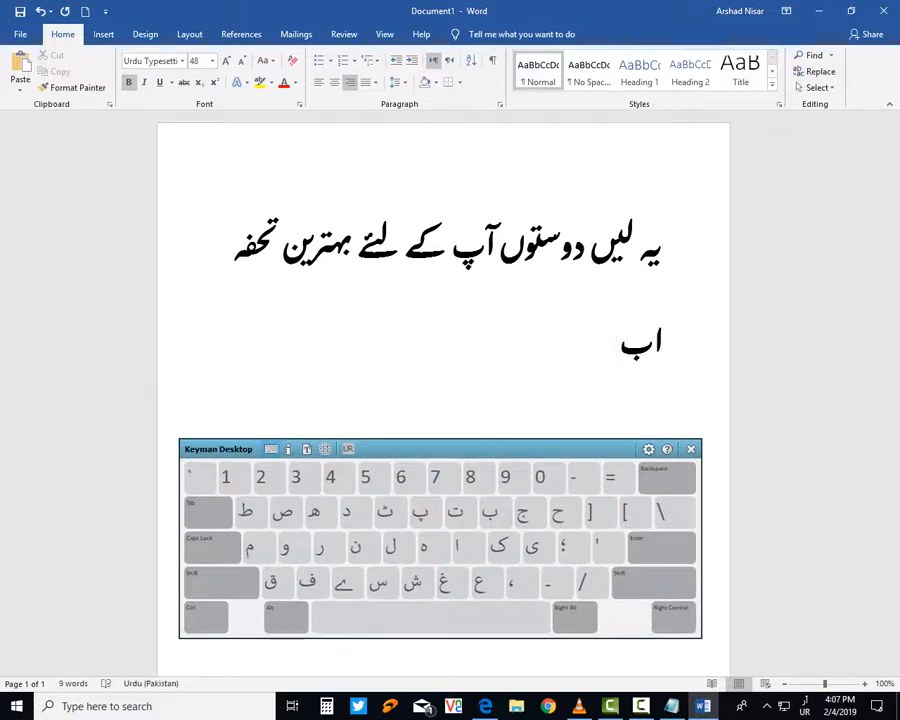
pyautogui.click(221, 582)
pyautogui.click(457, 545)
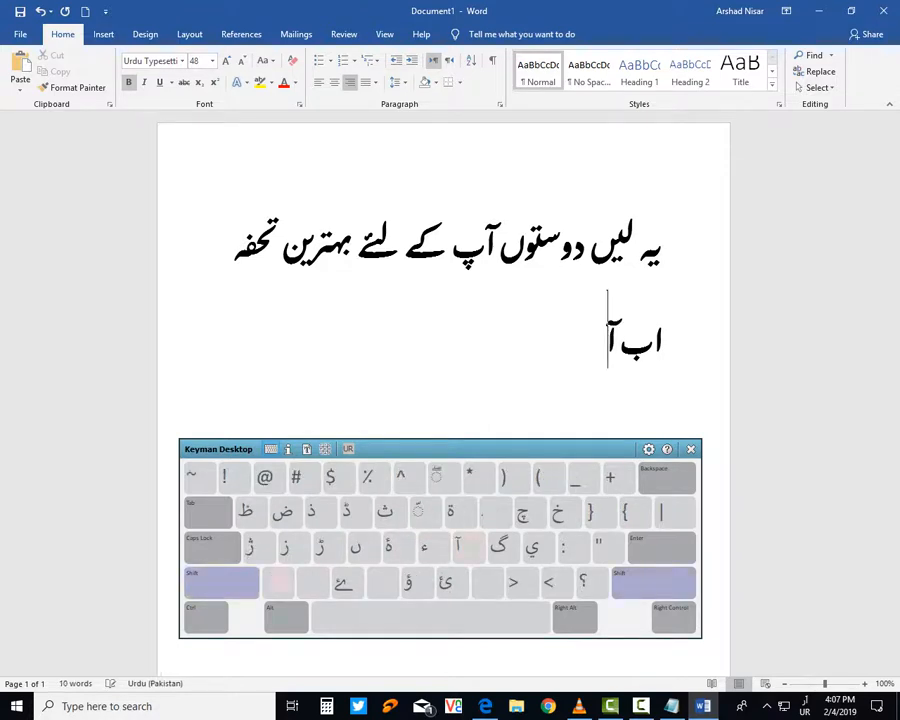
pyautogui.click(420, 512)
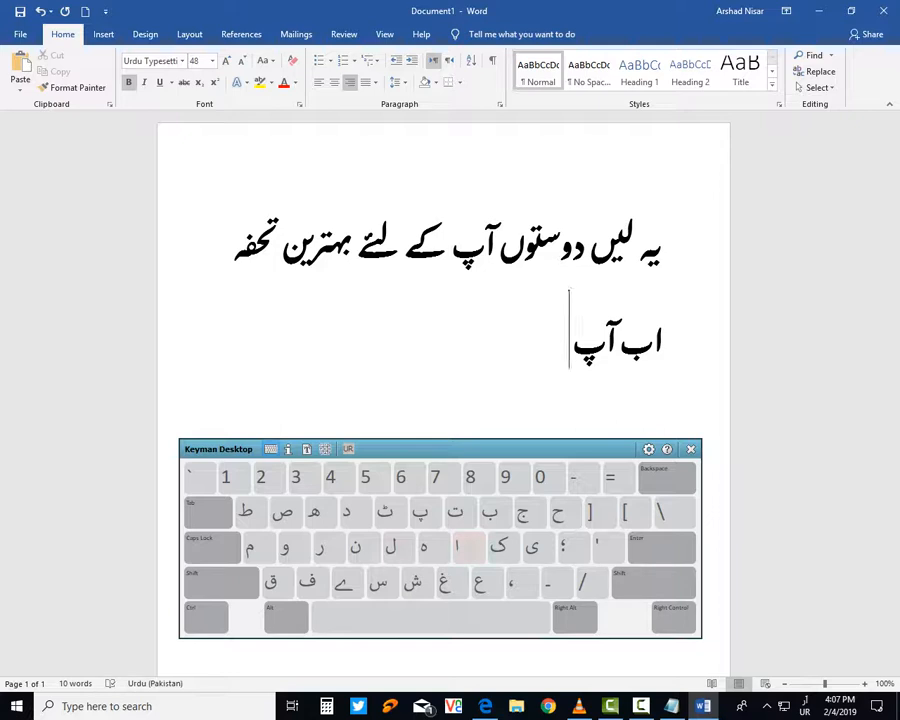
# Add the word "اردو" followed by a space after "اب آپ" on the second line.
pyautogui.click(221, 582)
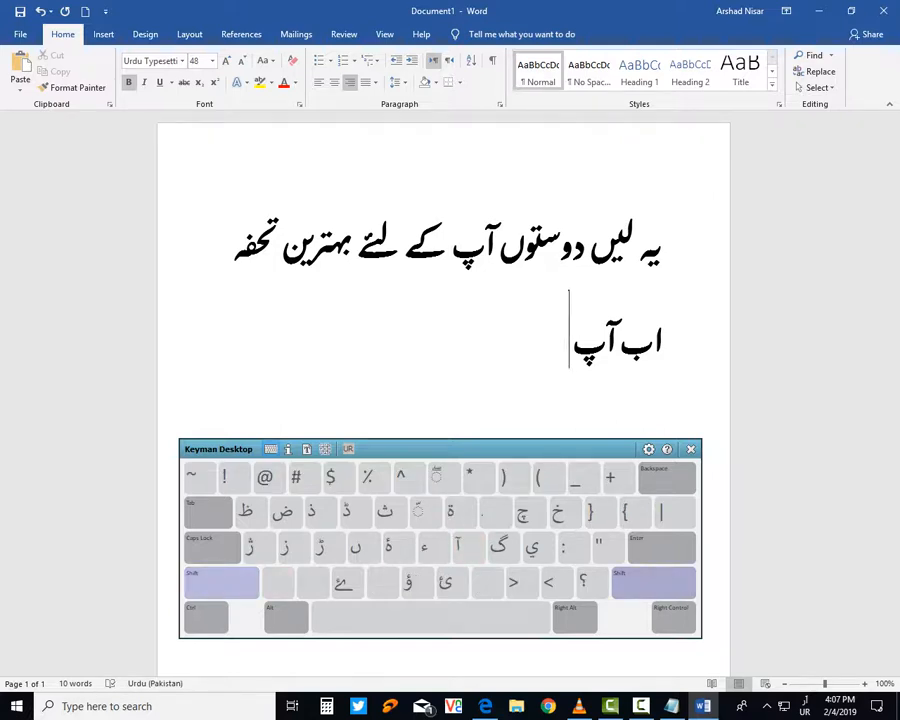
pyautogui.click(221, 582)
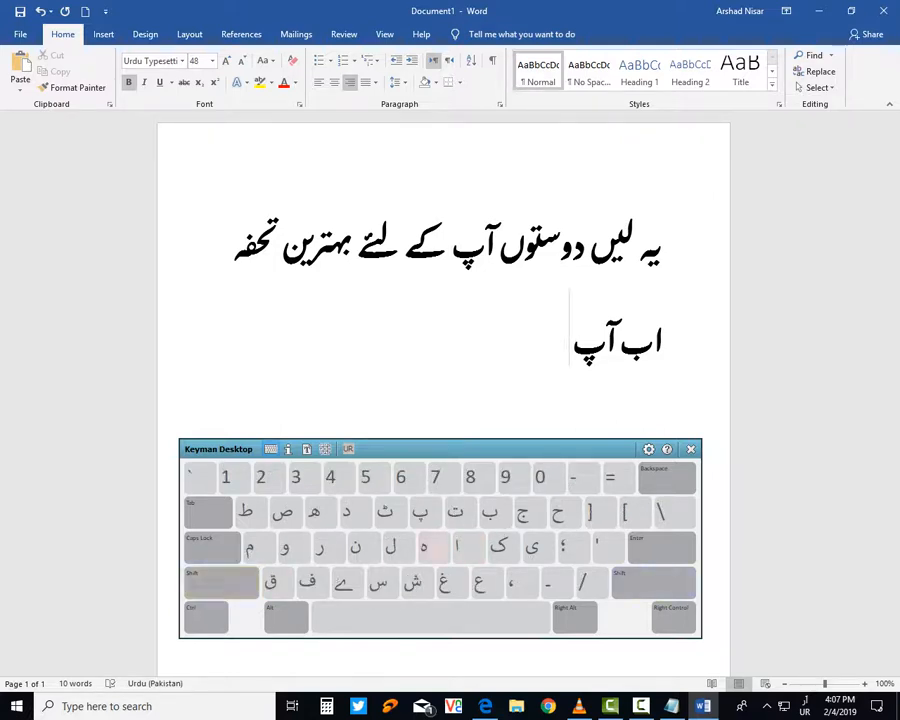
pyautogui.click(457, 546)
pyautogui.click(320, 546)
pyautogui.click(346, 511)
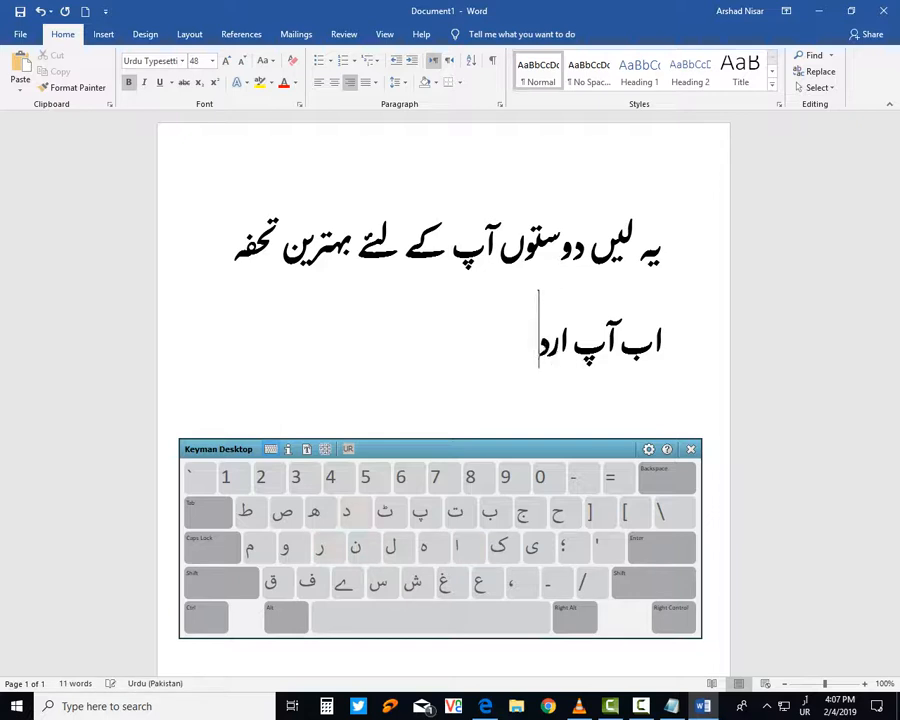
pyautogui.click(285, 546)
pyautogui.click(430, 618)
# Continue the second line after "اردو" with the words "ایم ایس ورڈ".
pyautogui.write('ای')
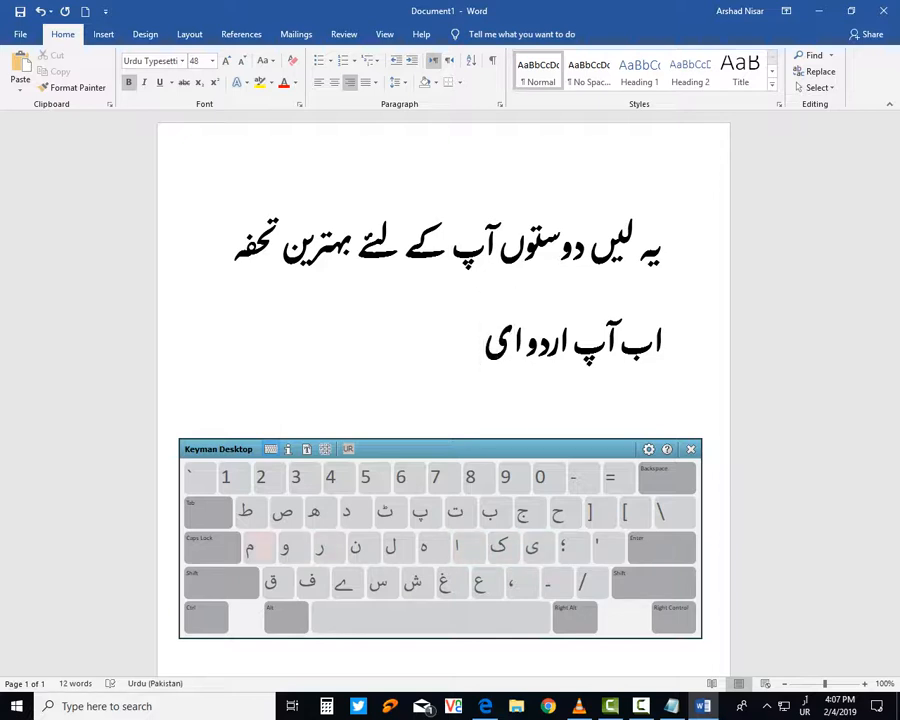
pyautogui.write('م')
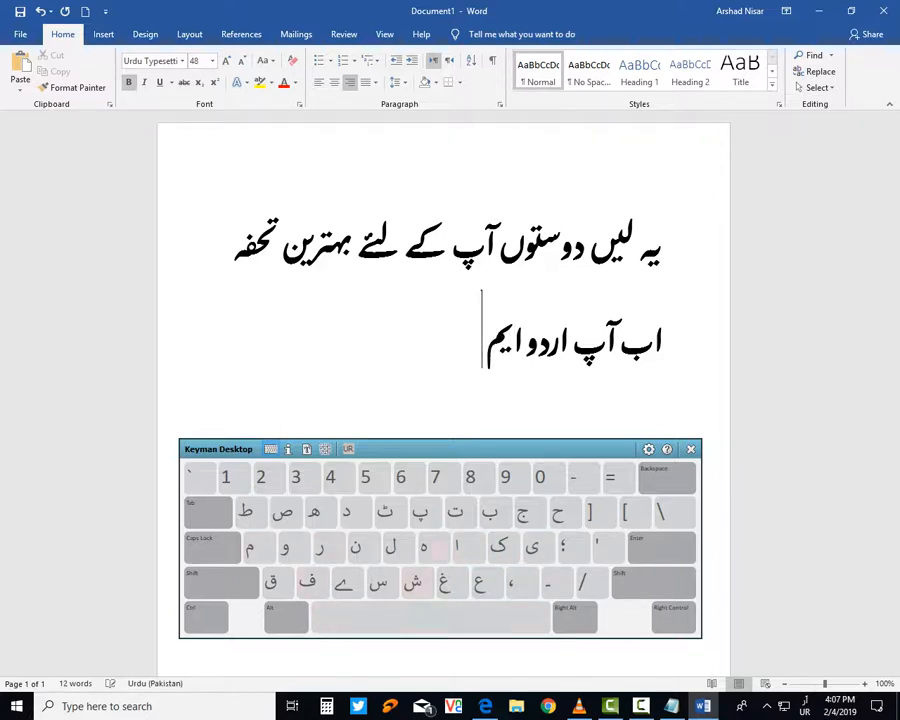
pyautogui.write(' ایس')
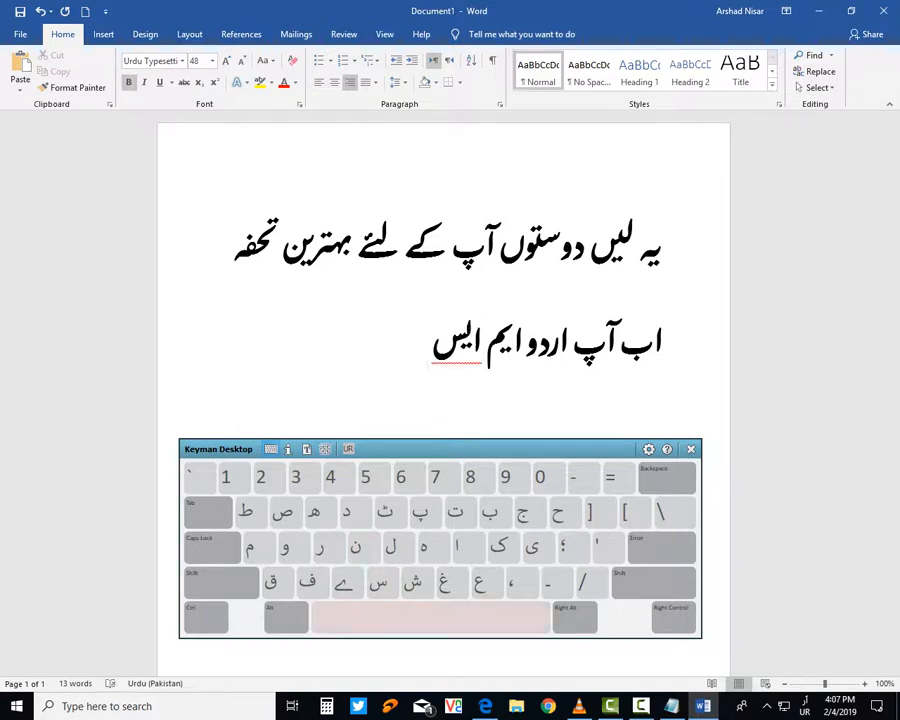
pyautogui.write(' ور')
pyautogui.press('shift')
pyautogui.write('ر')
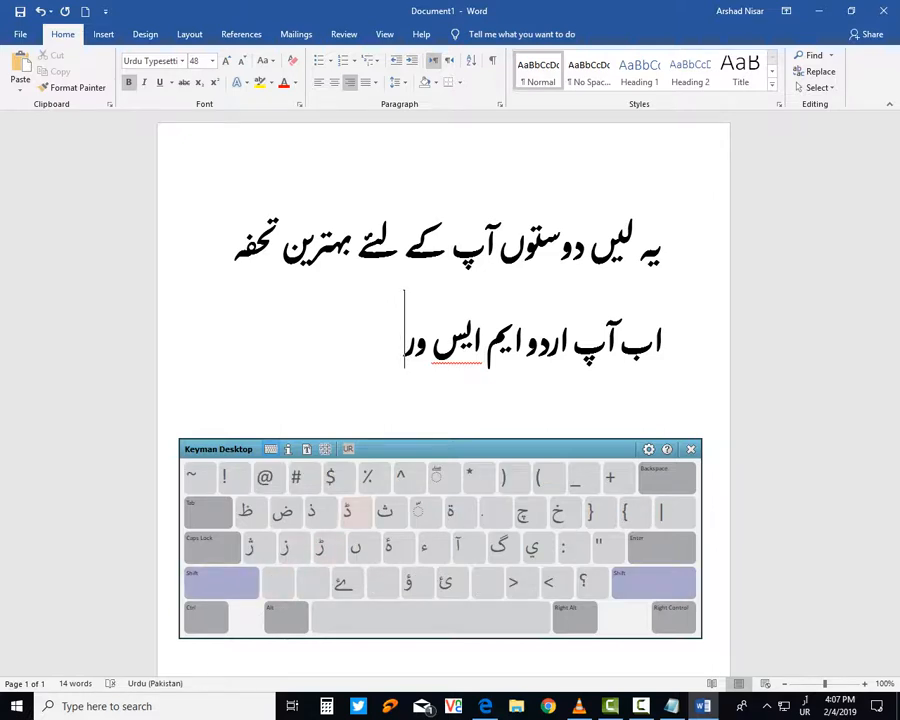
pyautogui.write('ڈ ')
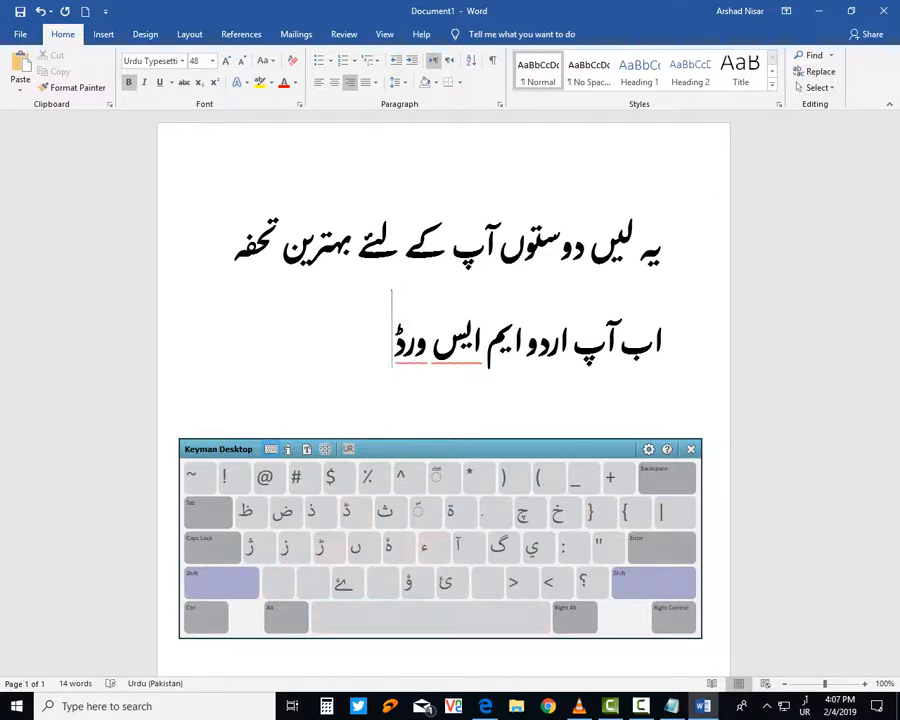
# Add the word "میں" after "ورڈ" on the second line.
pyautogui.write('م')
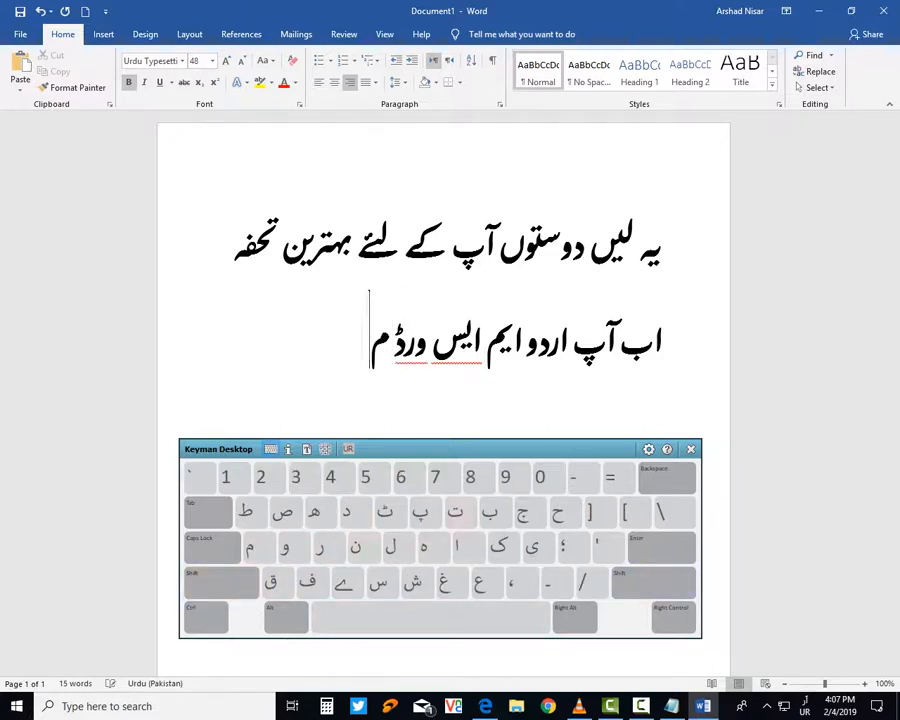
pyautogui.write('ی')
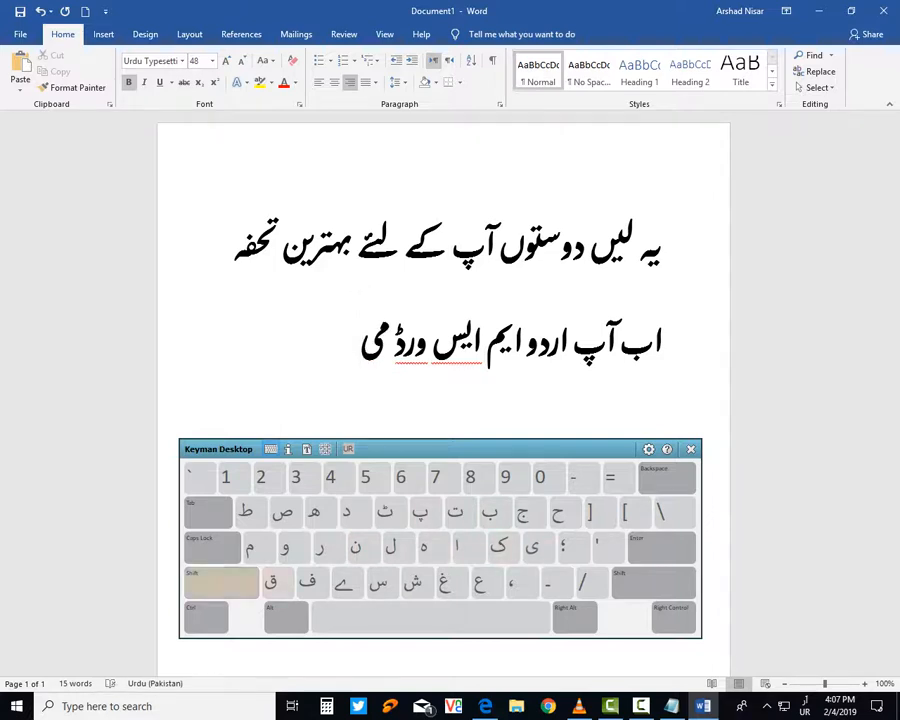
pyautogui.write('ں')
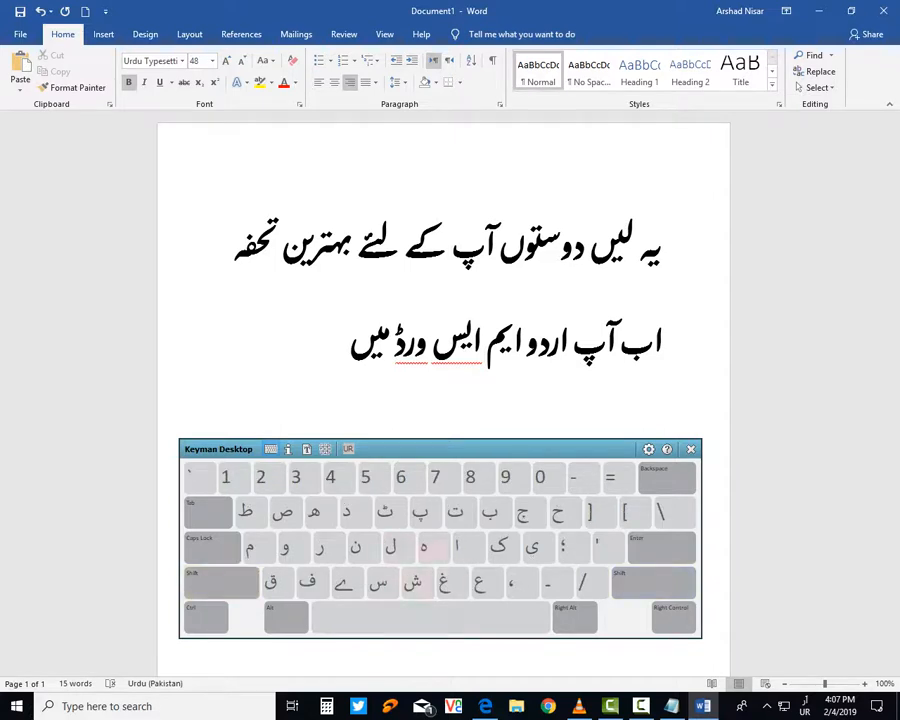
# Add the word "بھی" after "میں" on the second line, correcting its middle letter to "ھ".
pyautogui.write('بھی')
pyautogui.press('shift')
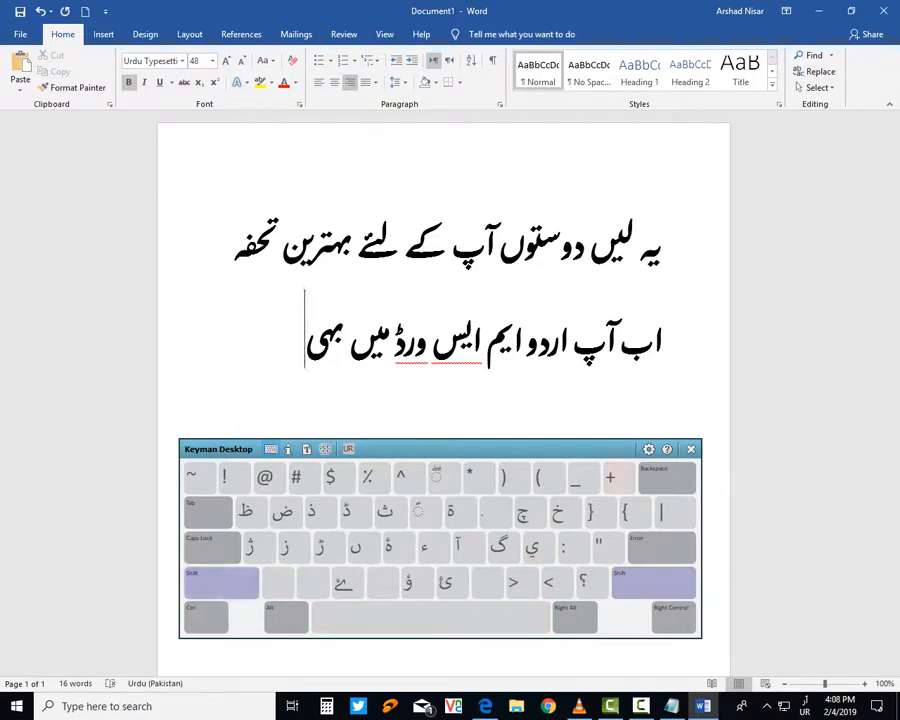
pyautogui.press('BackSpace')
pyautogui.press('BackSpace')
pyautogui.click(221, 583)
pyautogui.click(314, 511)
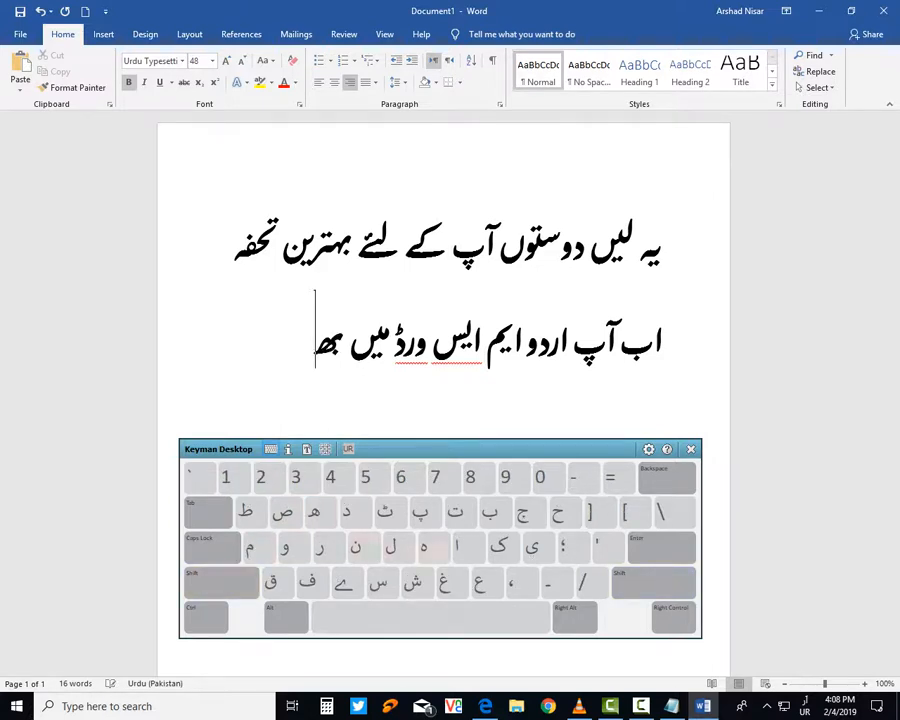
pyautogui.click(531, 546)
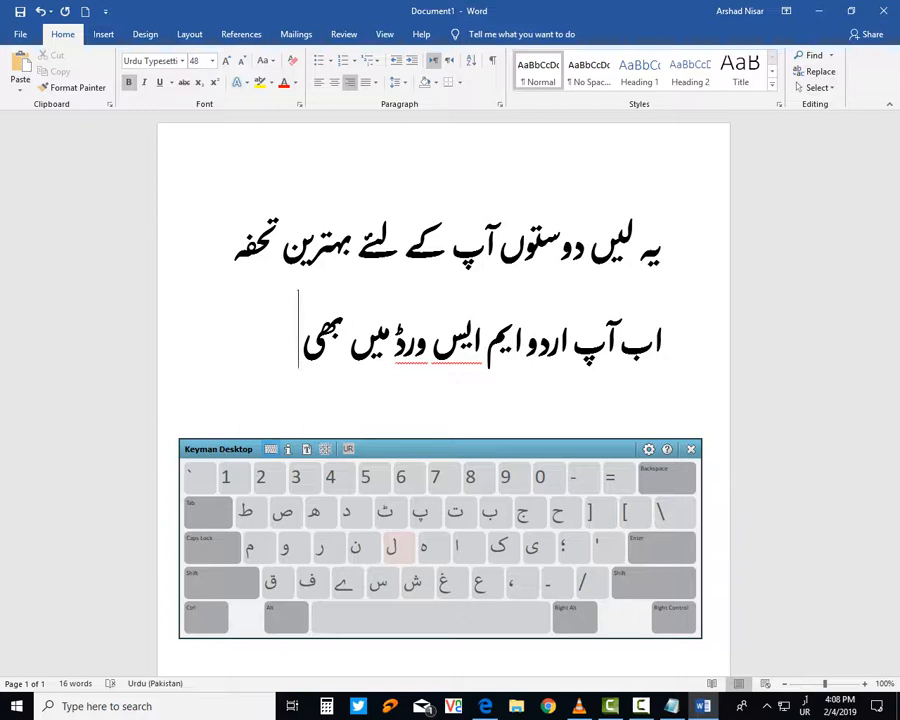
# Add the word "لکھ" after "بھی" on the second line.
pyautogui.click(391, 546)
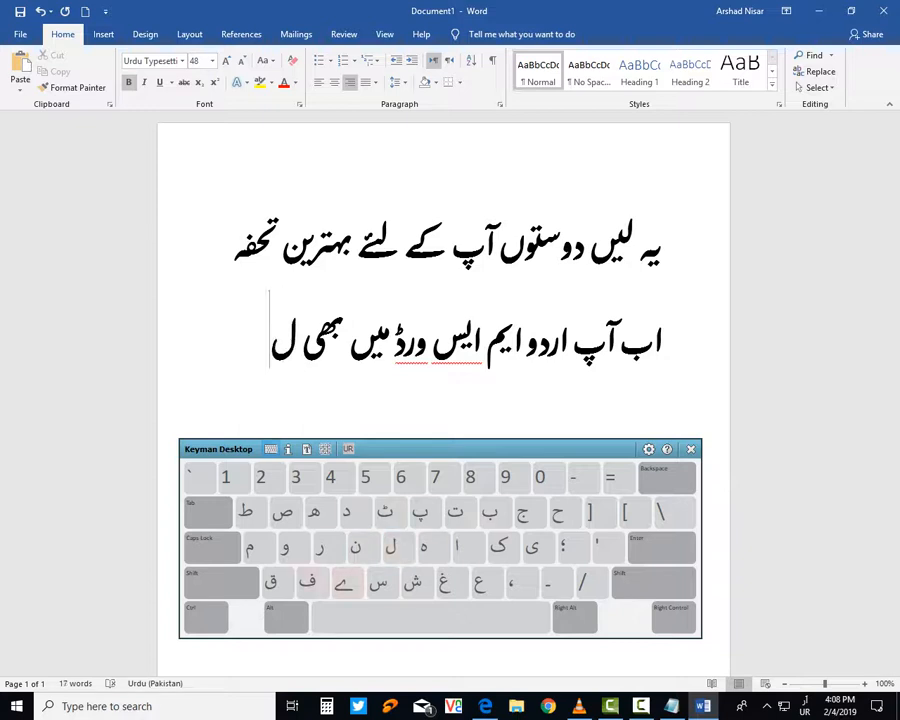
pyautogui.click(221, 582)
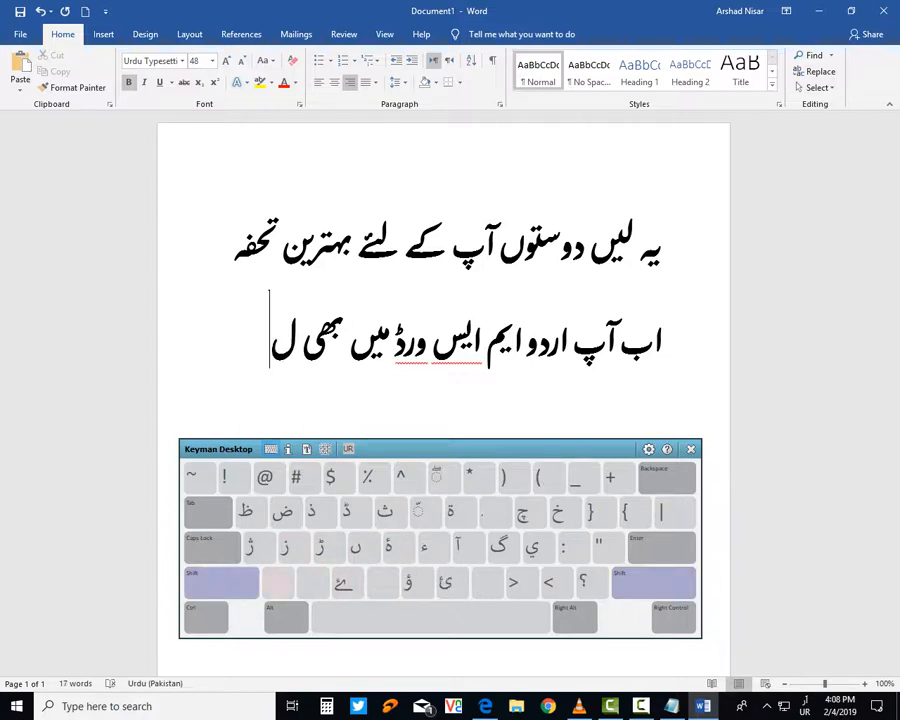
pyautogui.click(221, 582)
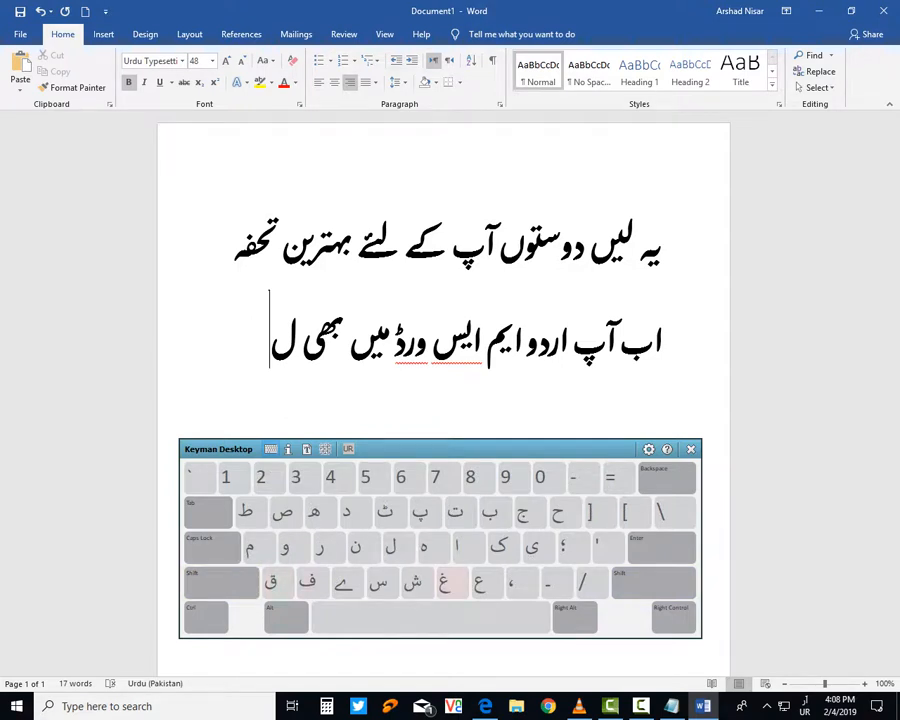
pyautogui.click(499, 546)
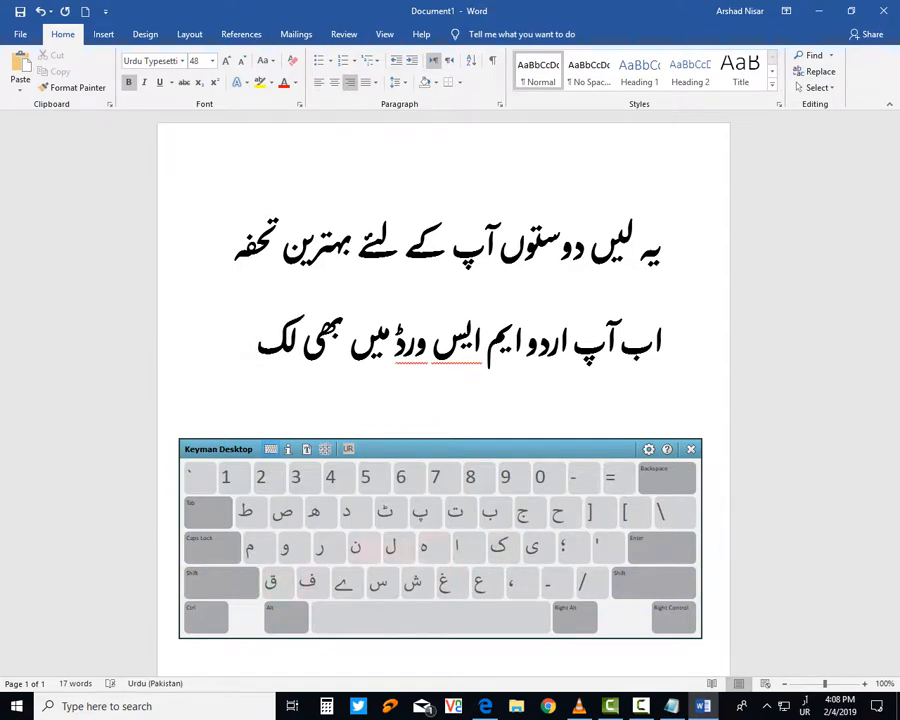
pyautogui.click(314, 511)
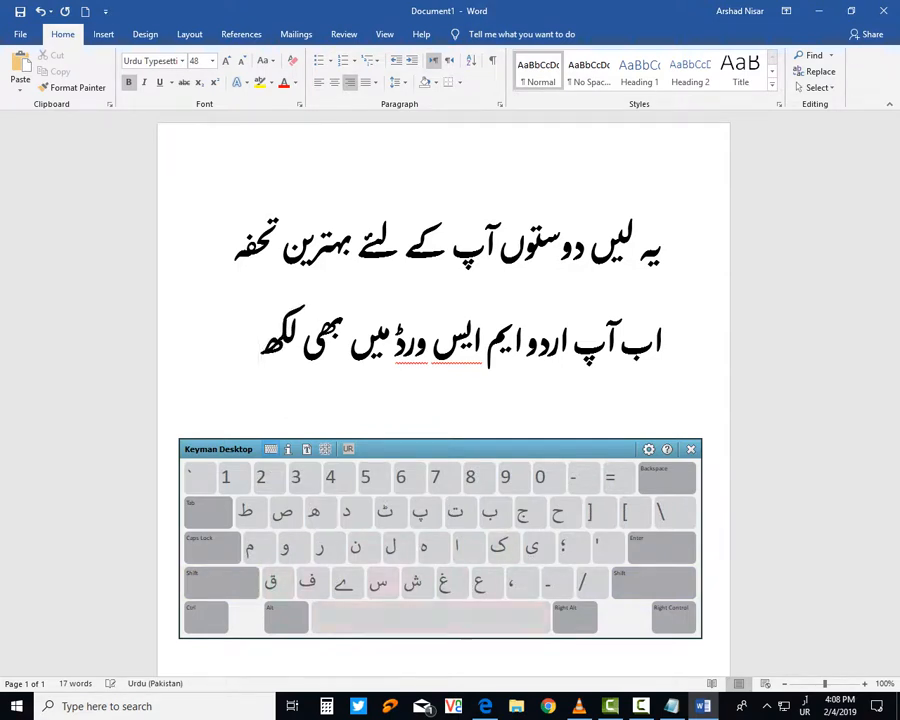
# Continue the sentence after "لکھ" with the word "سکتے", moving the on-screen keyboard down, clear of the new line.
pyautogui.click(383, 582)
pyautogui.click(499, 546)
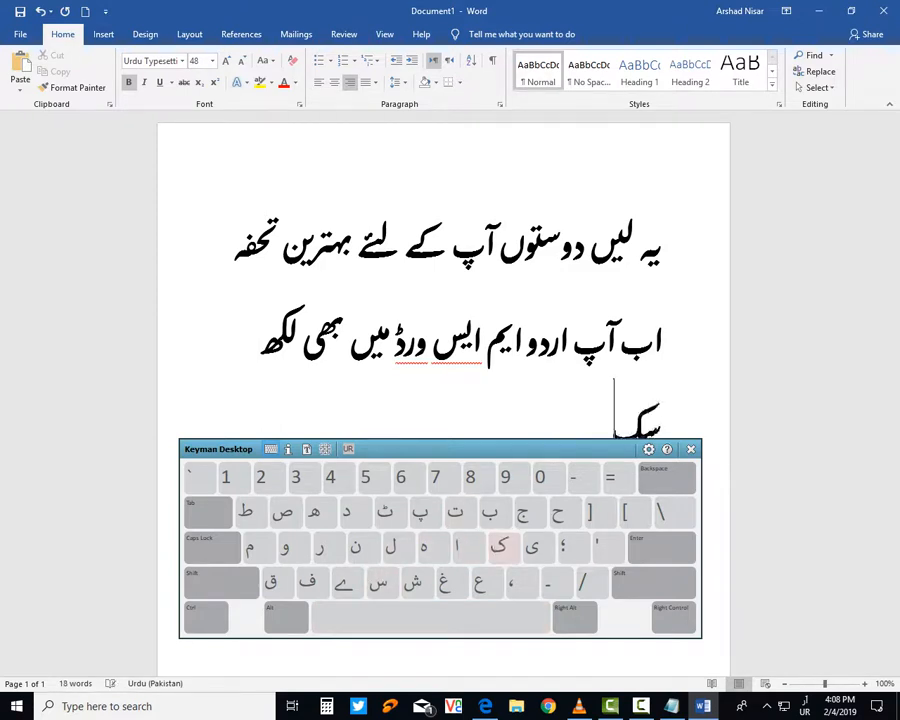
pyautogui.moveTo(474, 449); pyautogui.dragTo(476, 474)
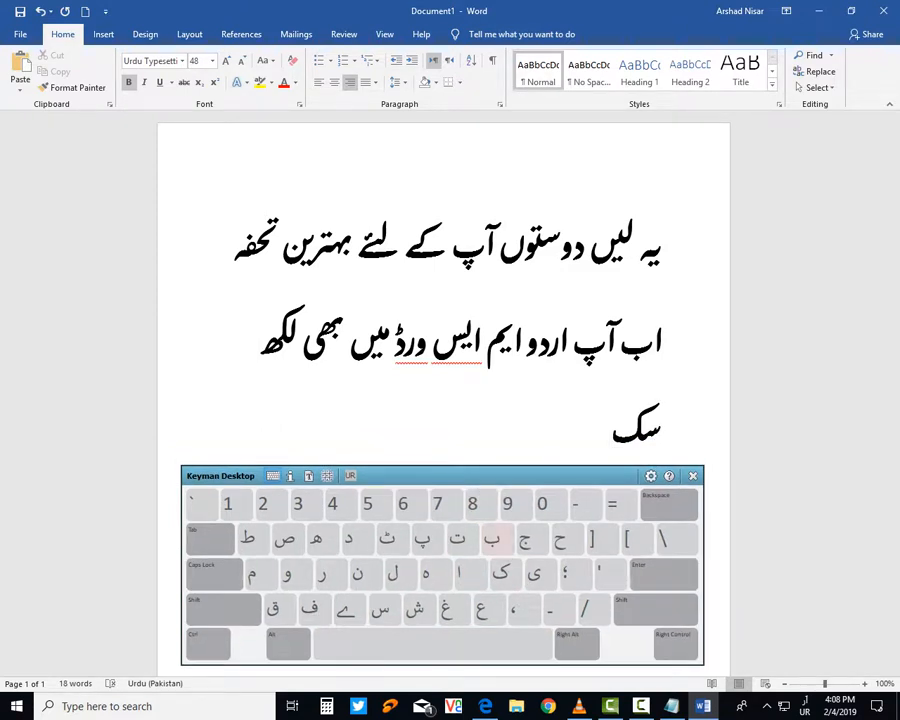
pyautogui.click(457, 538)
pyautogui.click(345, 608)
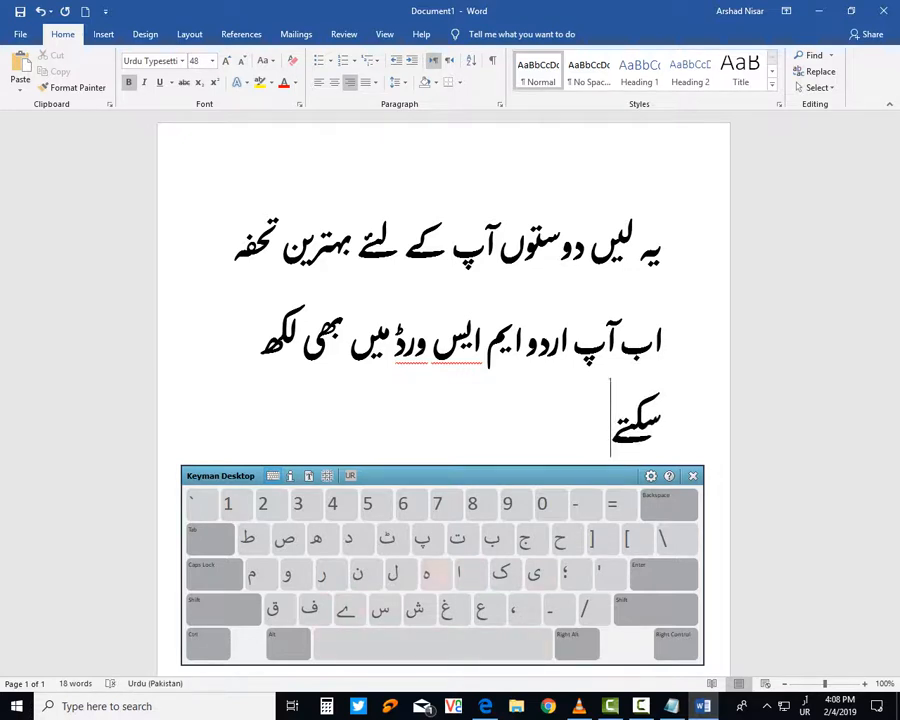
# Complete the sentence with the word "ہیں" after "سکتے".
pyautogui.click(433, 645)
pyautogui.click(425, 573)
pyautogui.click(534, 573)
pyautogui.click(223, 608)
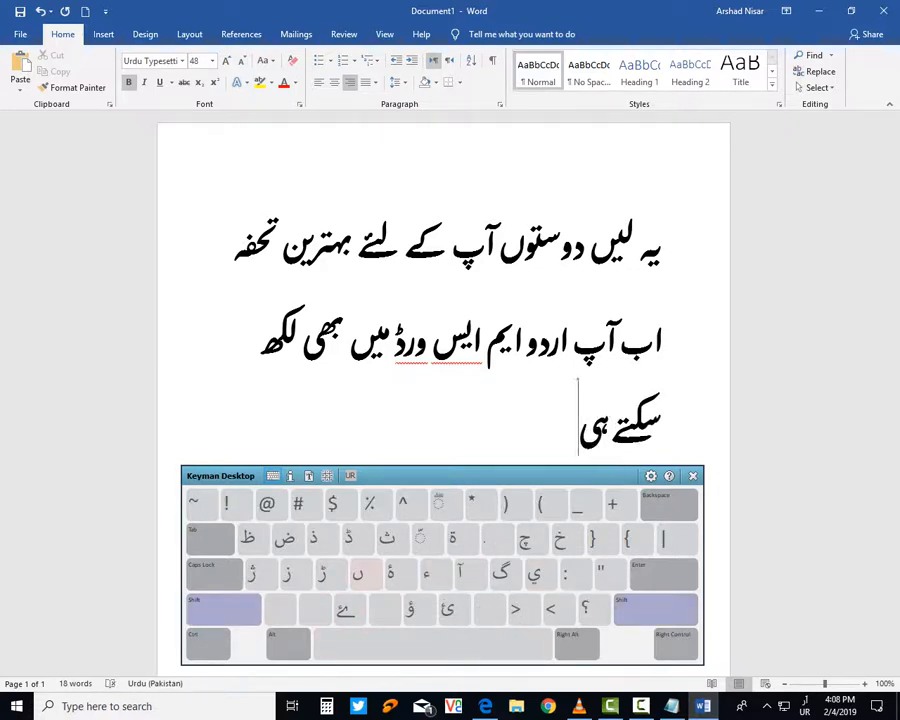
pyautogui.click(357, 573)
pyautogui.press('F10')
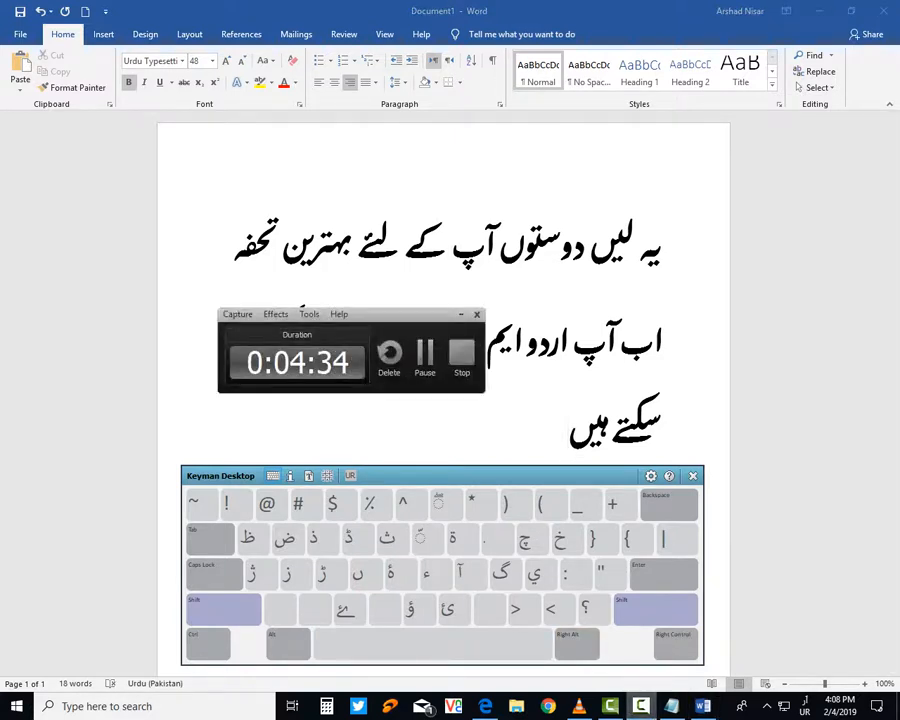
pyautogui.keyDown('shift'); pyautogui.rightClick(641, 705); pyautogui.keyUp('shift')
pyautogui.click(565, 452)
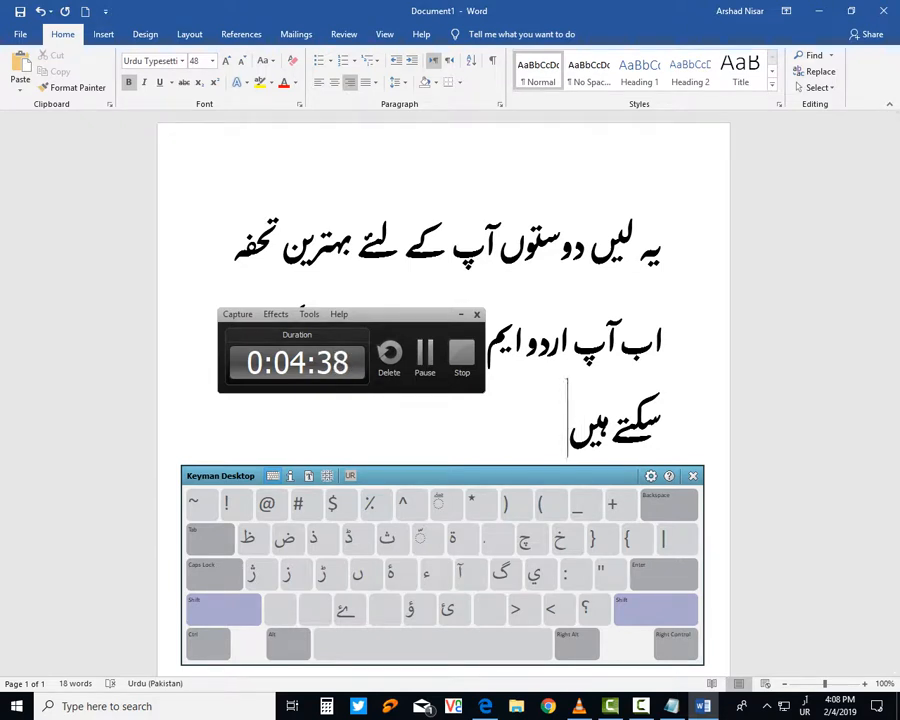
pyautogui.click(461, 315)
# Start a new line below "سکتے ہیں" with font size 36, moving the on-screen keyboard up, clear of the writing area.
pyautogui.moveTo(512, 476); pyautogui.dragTo(505, 141)
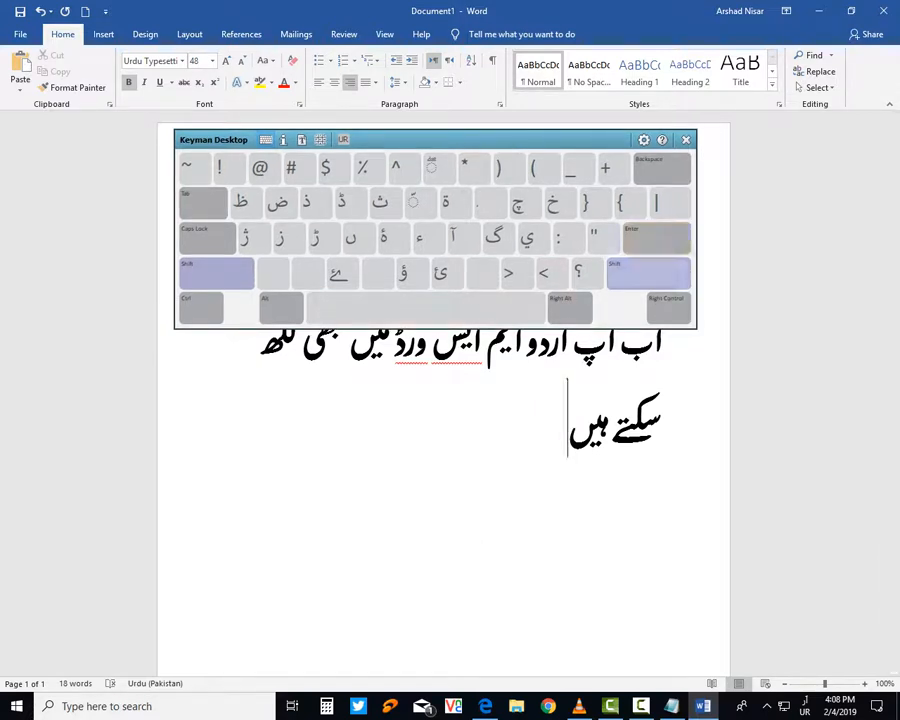
pyautogui.press('Return')
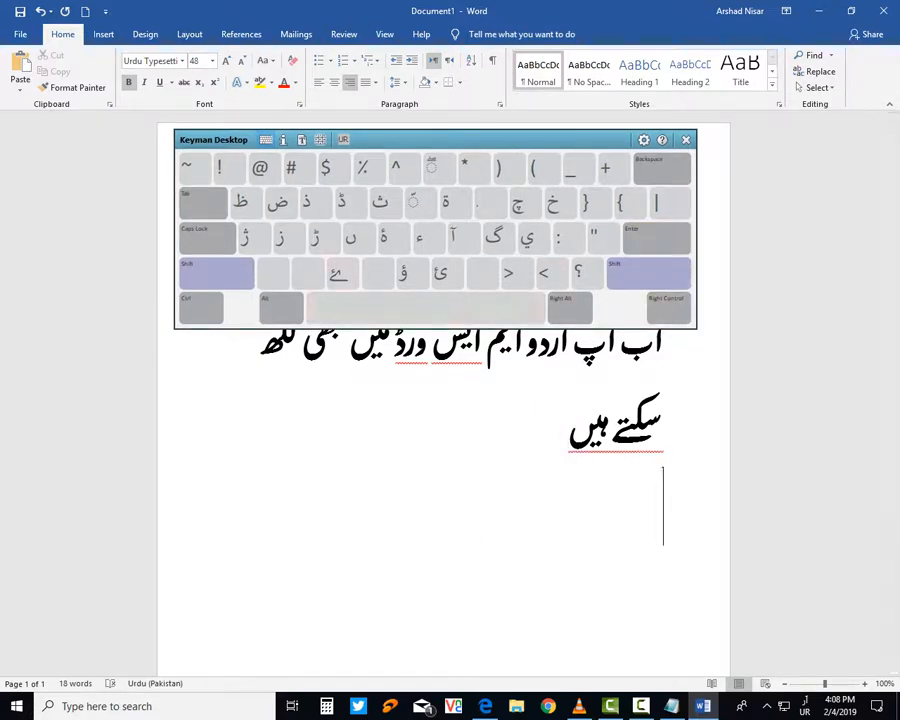
pyautogui.click(212, 60)
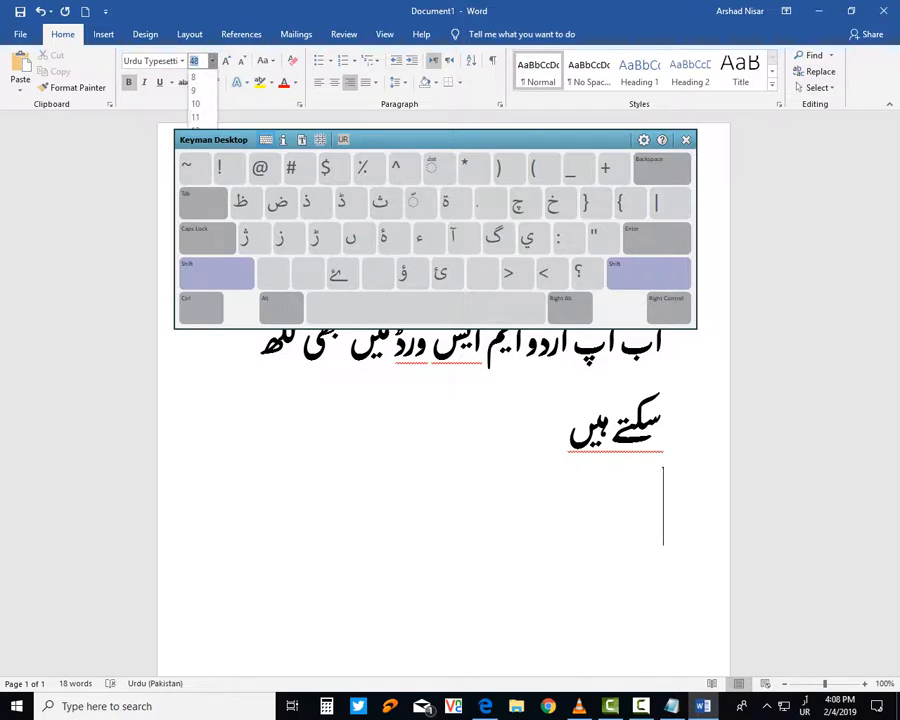
pyautogui.moveTo(398, 140); pyautogui.dragTo(395, 267)
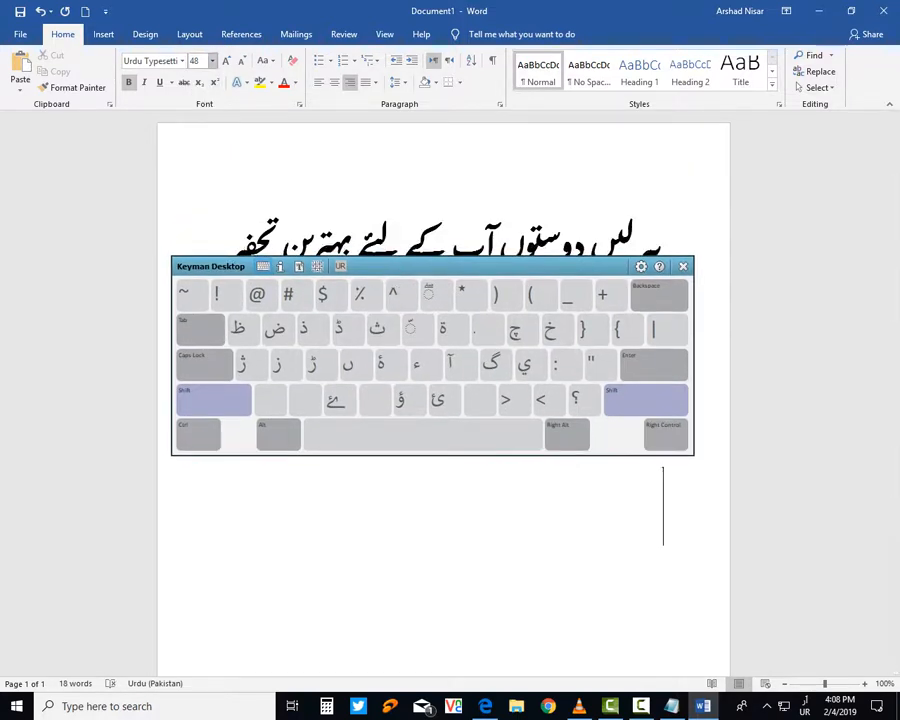
pyautogui.click(212, 60)
pyautogui.click(195, 250)
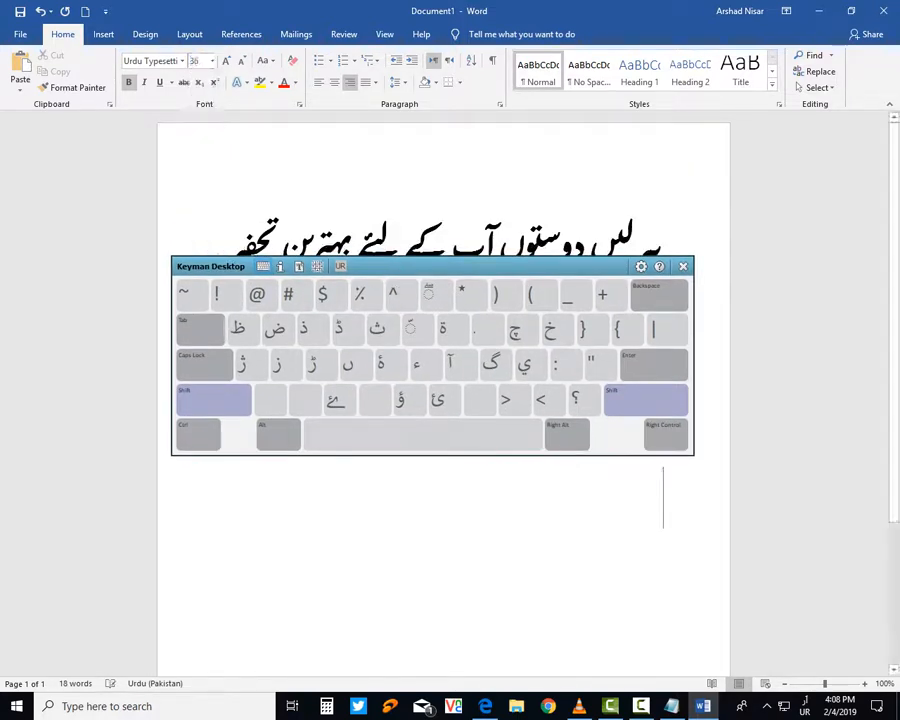
pyautogui.moveTo(488, 268); pyautogui.dragTo(488, 124)
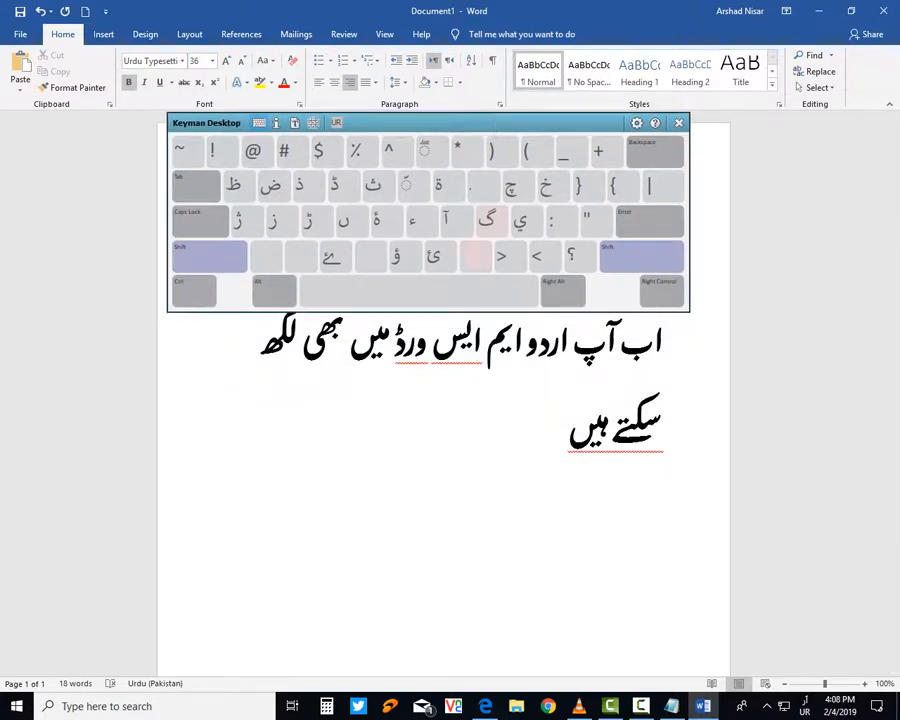
# Begin the new line with the word "کسی".
pyautogui.press('shift')
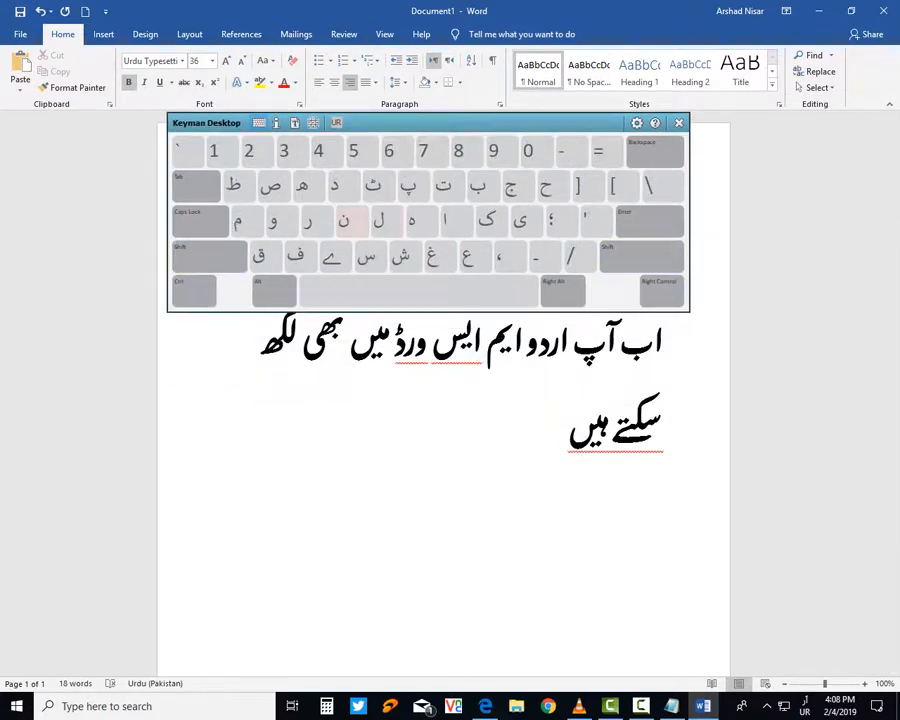
pyautogui.press('Return')
pyautogui.write('کس')
pyautogui.press('shift')
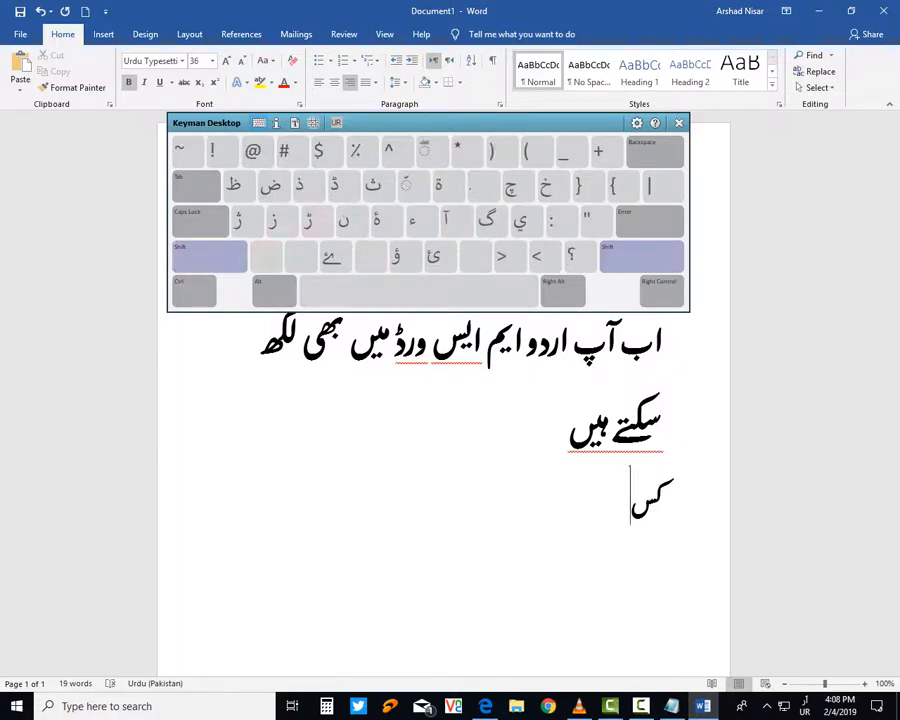
pyautogui.click(210, 257)
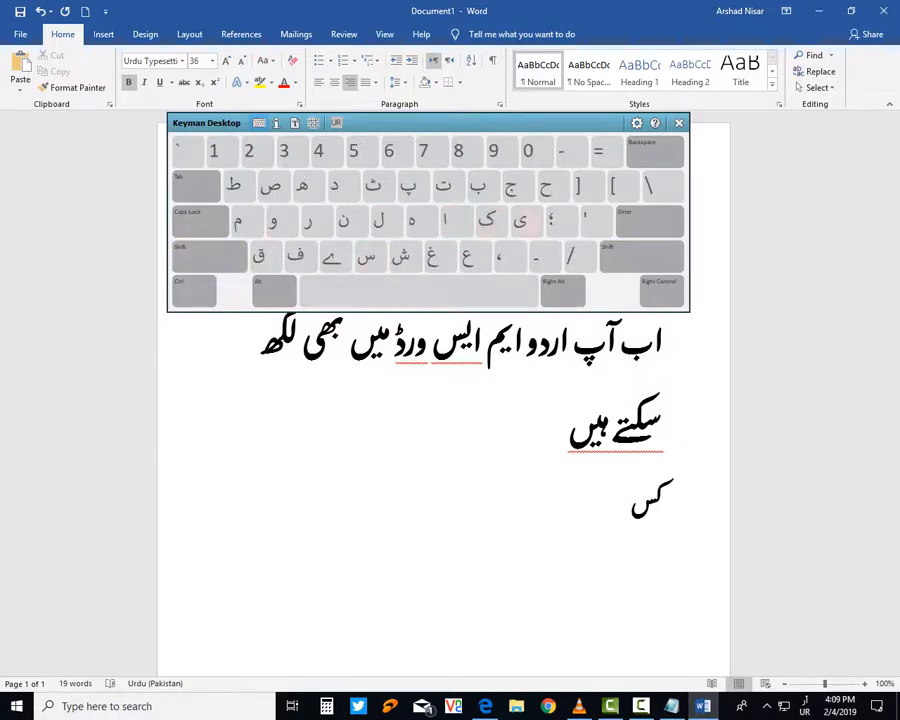
pyautogui.write('ی')
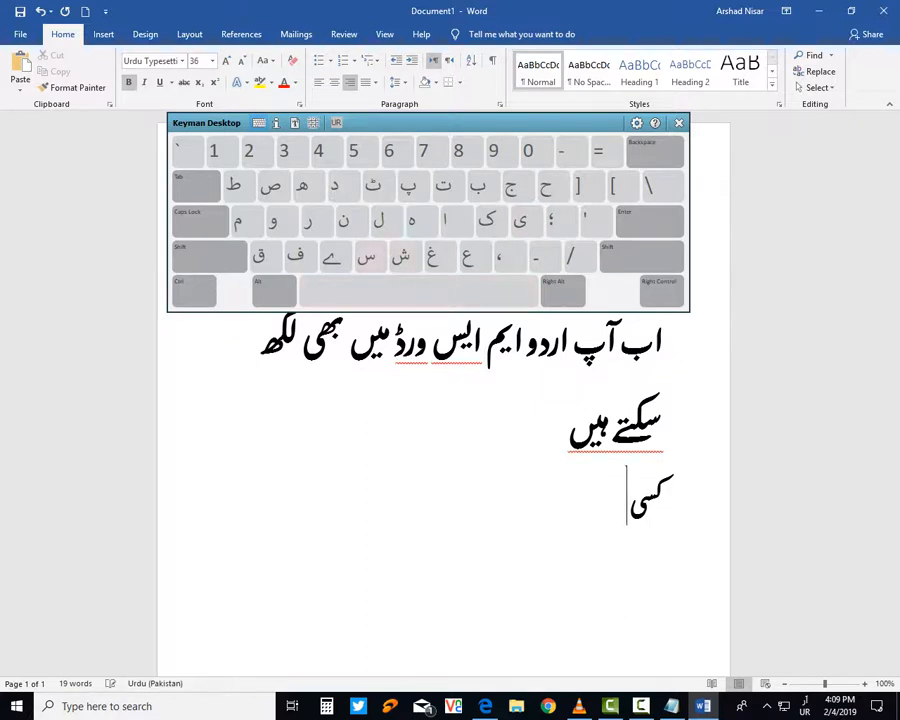
# Continue the line after "کسی" with the words "بھی مشکل کی صورت میں".
pyautogui.press('shift')
pyautogui.click(210, 257)
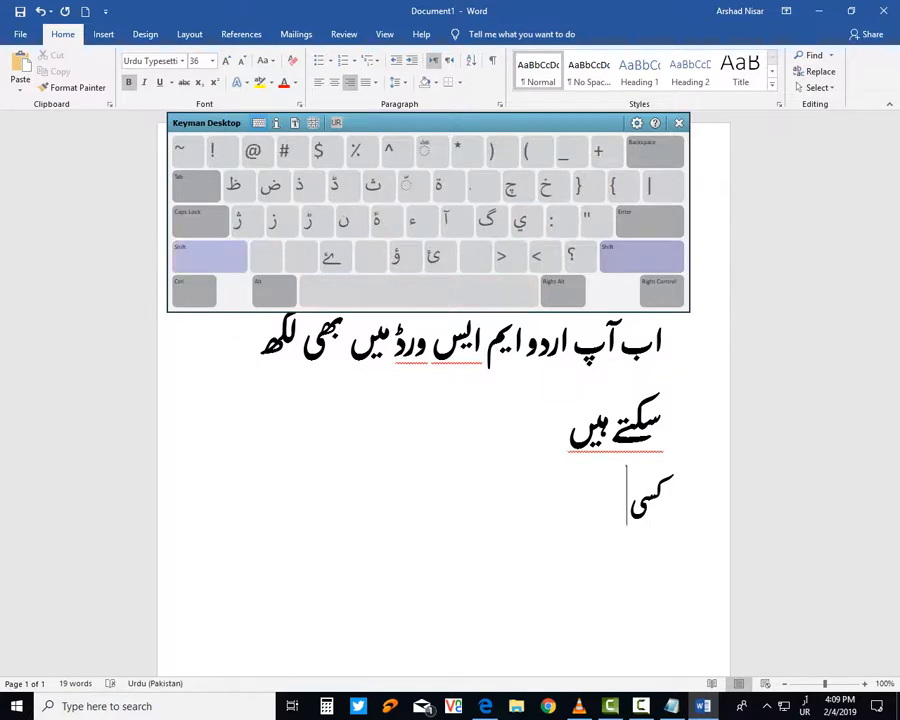
pyautogui.click(210, 257)
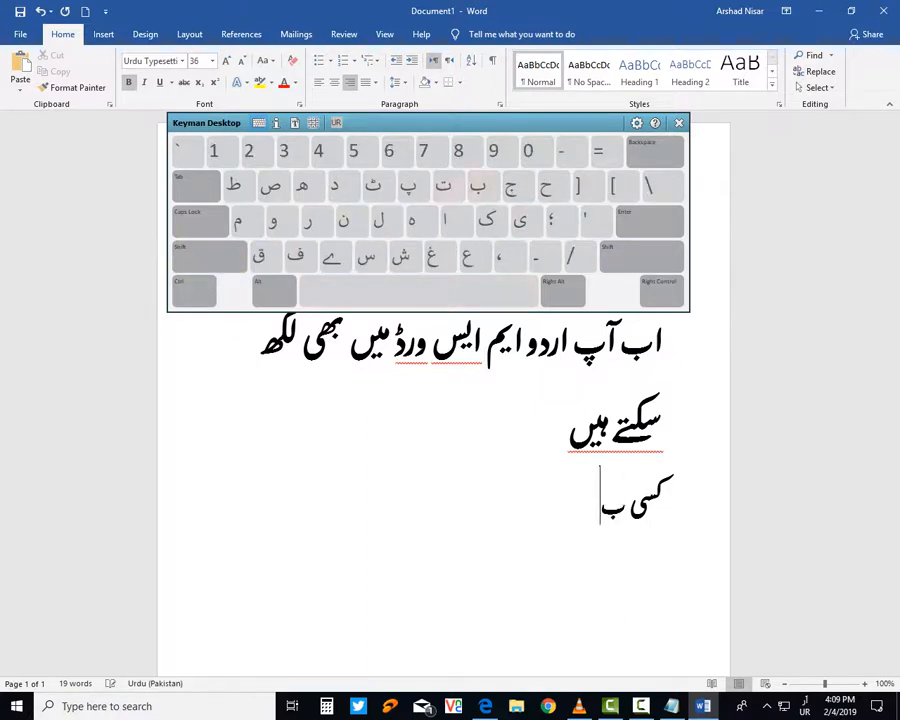
pyautogui.write('ھی مشک')
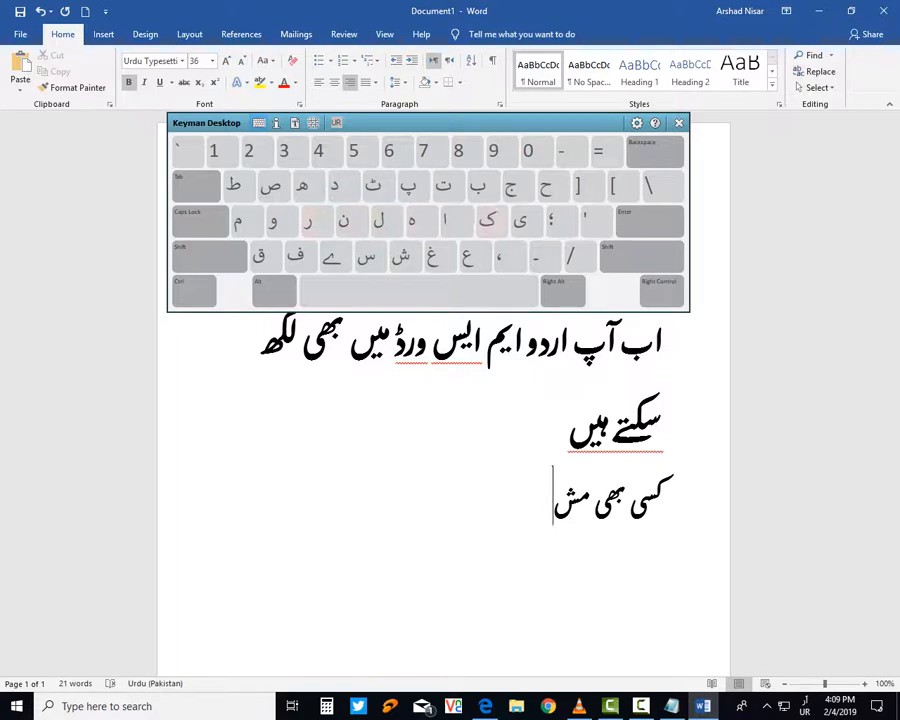
pyautogui.write('ل ')
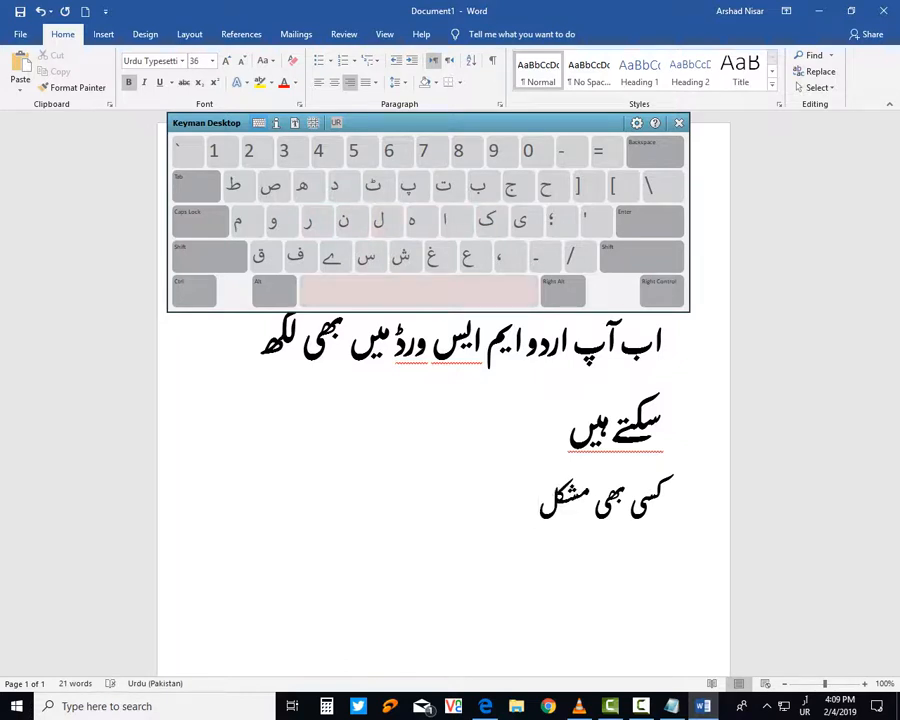
pyautogui.write('کی صور')
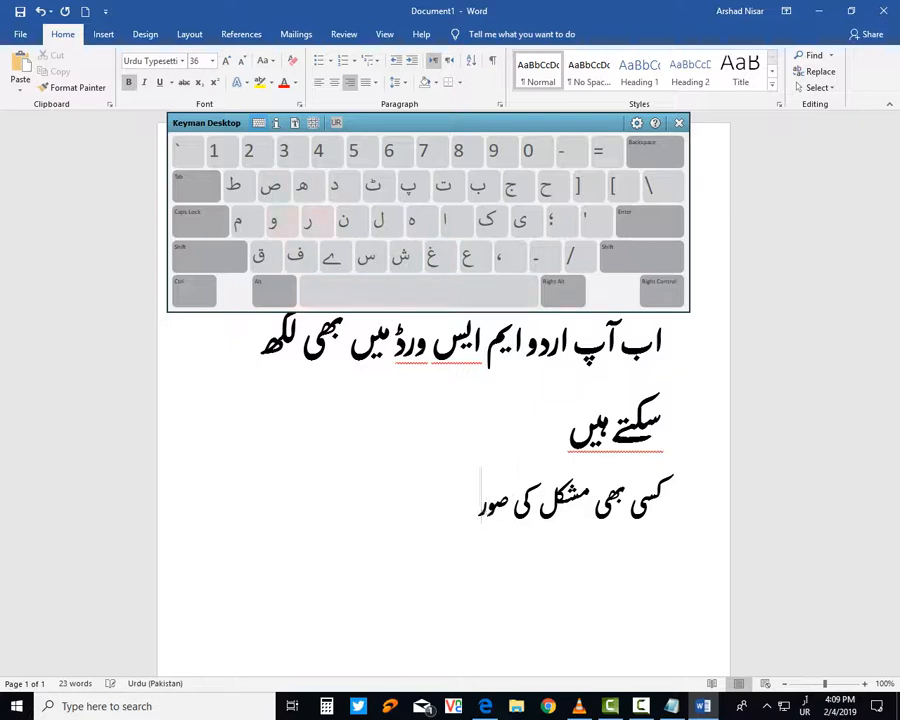
pyautogui.write('ت میں')
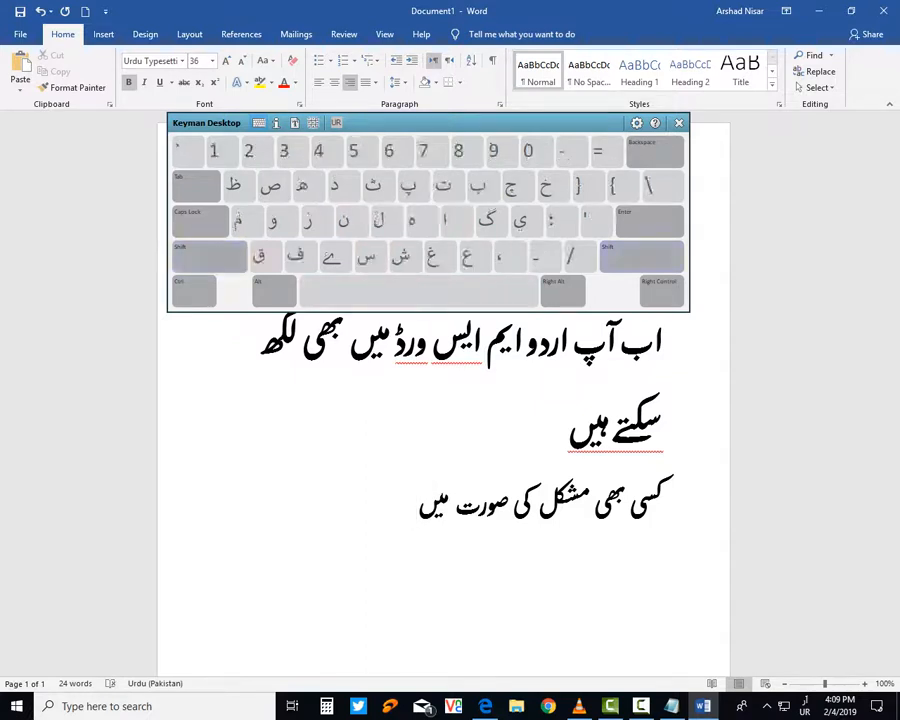
# Continue the line after "صورت میں" with the words "کمنٹس میں".
pyautogui.write(' ک')
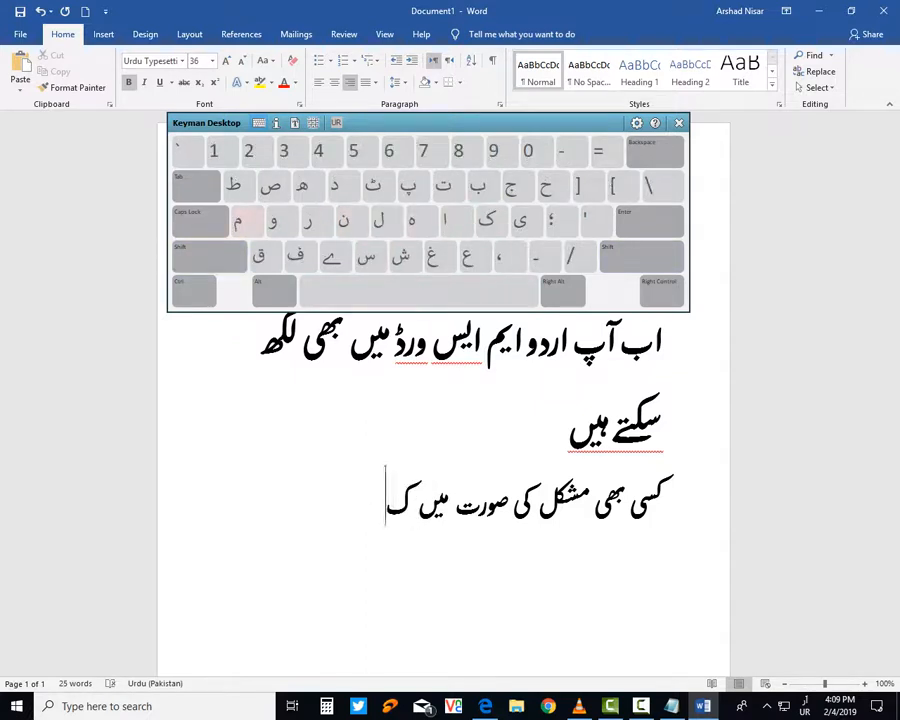
pyautogui.write('منس')
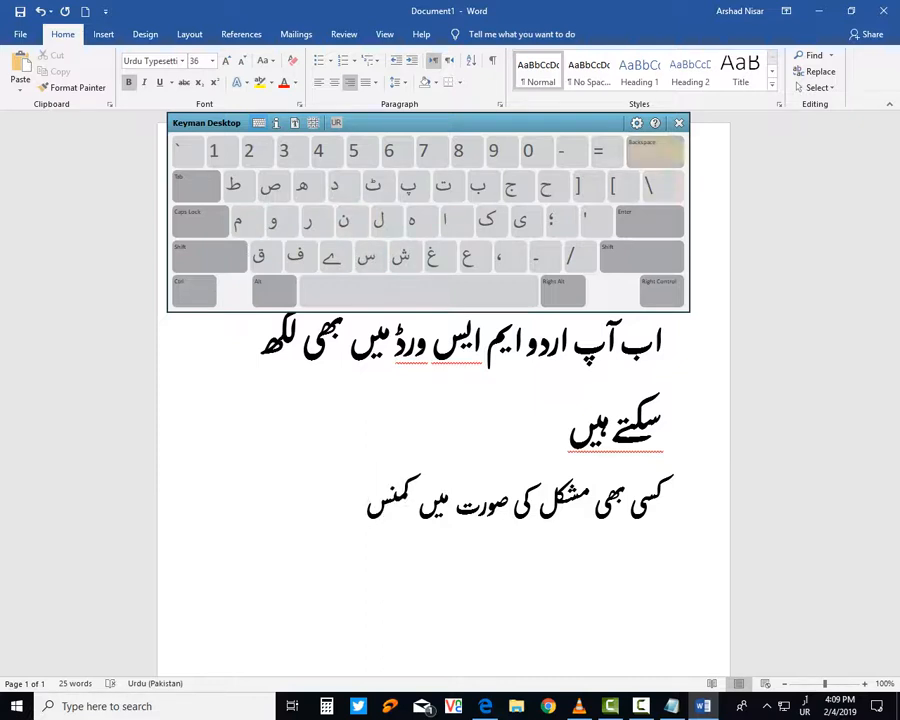
pyautogui.press('BackSpace')
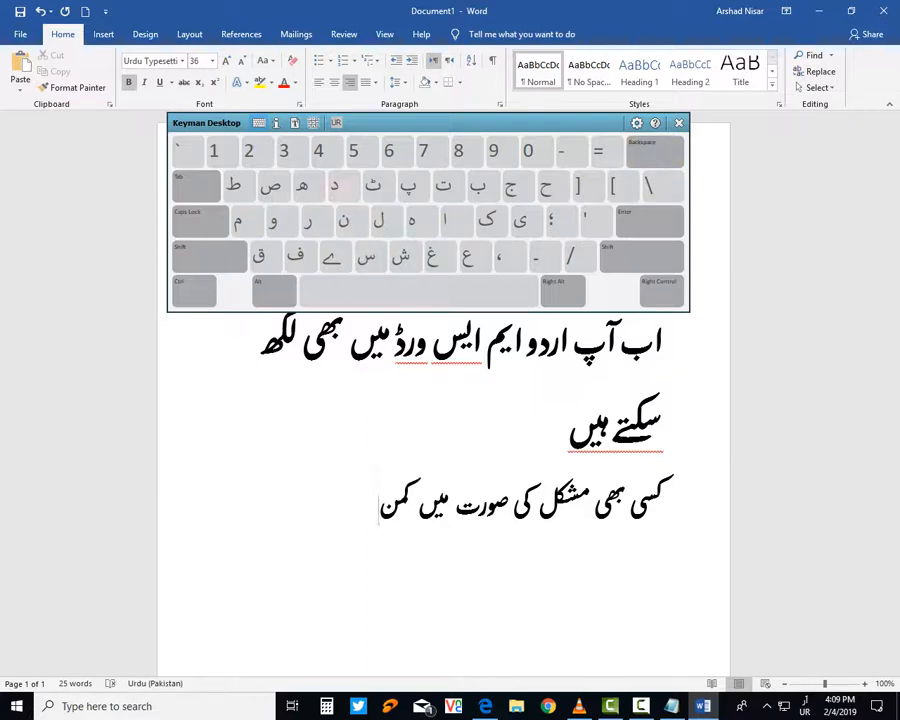
pyautogui.write('ٹس ')
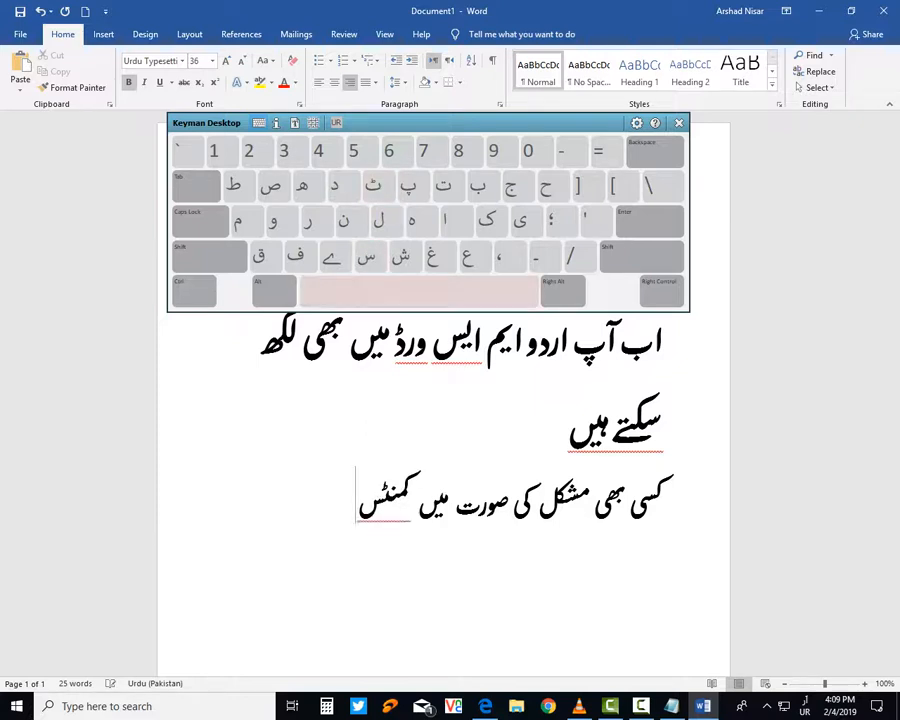
pyautogui.write('می')
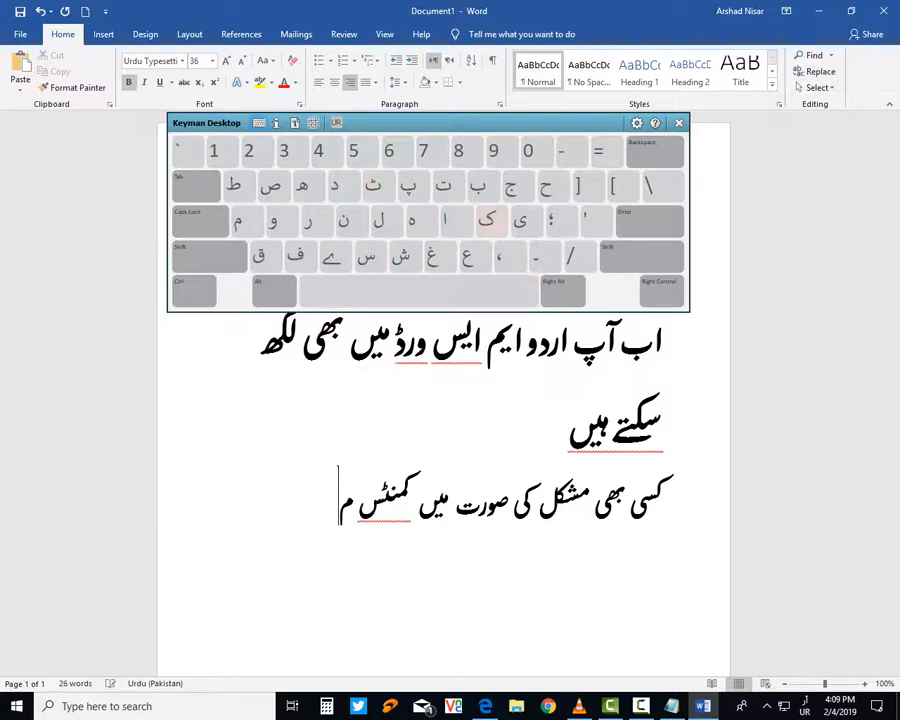
pyautogui.write('ں')
# Finish the Urdu line after "کمنٹس میں" with the words "پوچھ لیں".
pyautogui.write('پ')
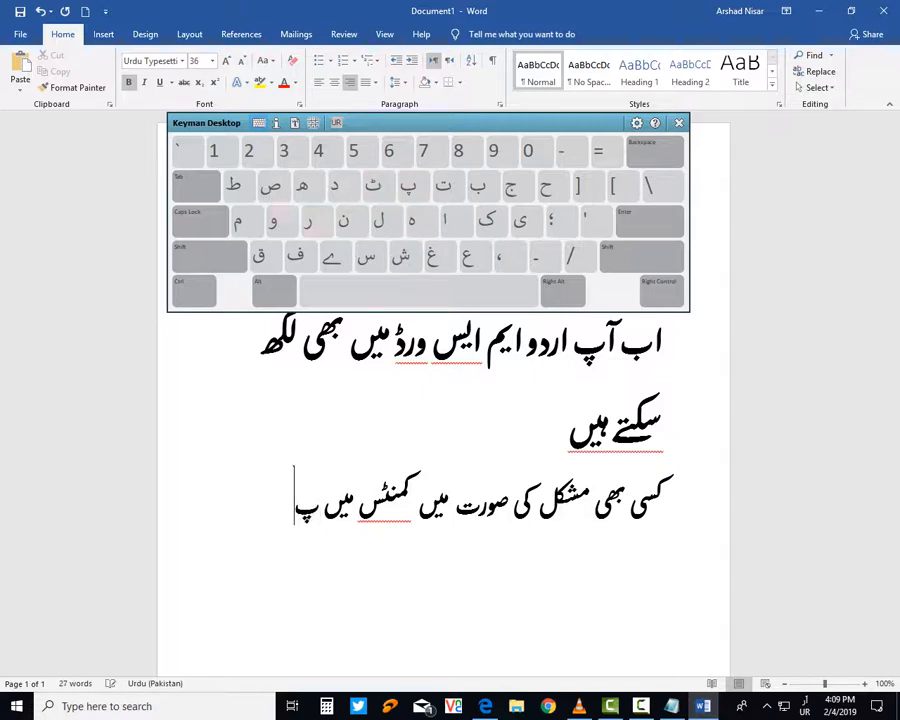
pyautogui.write('و')
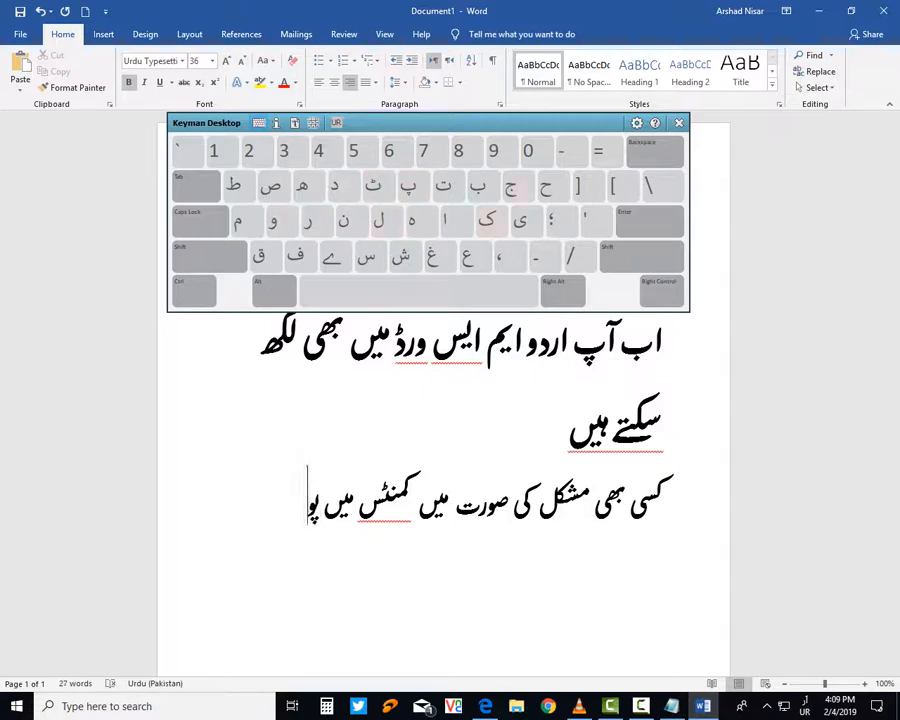
pyautogui.write('چھ')
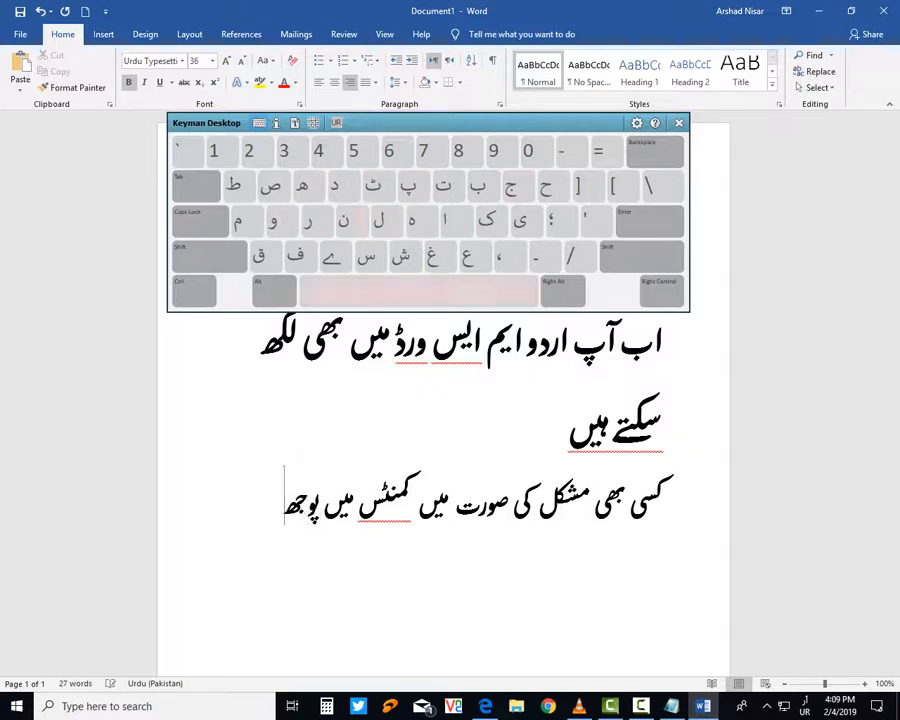
pyautogui.press('BackSpace')
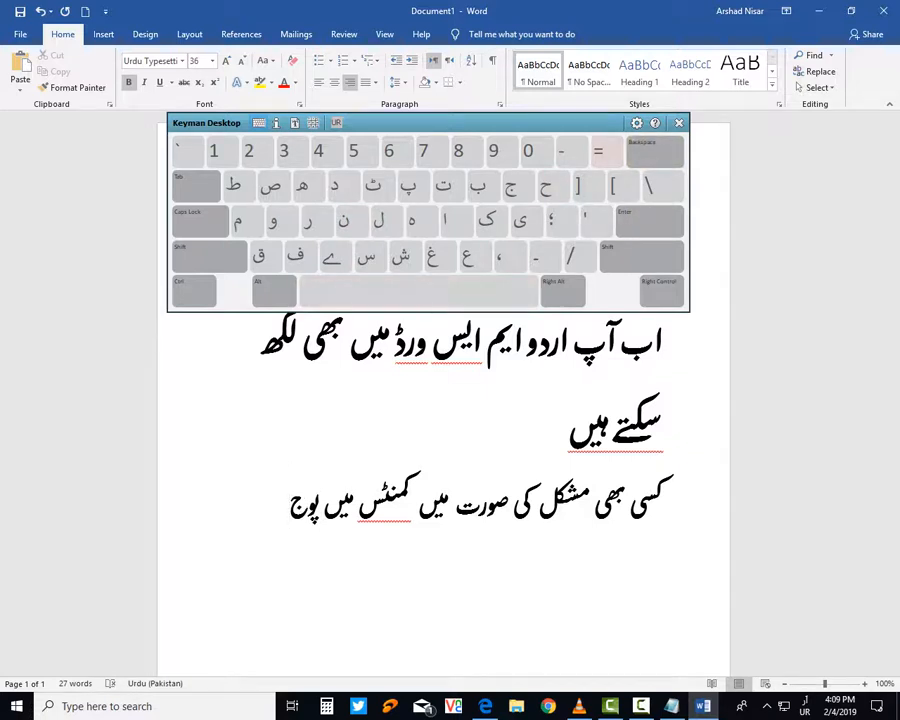
pyautogui.press('BackSpace')
pyautogui.write('چھ لی')
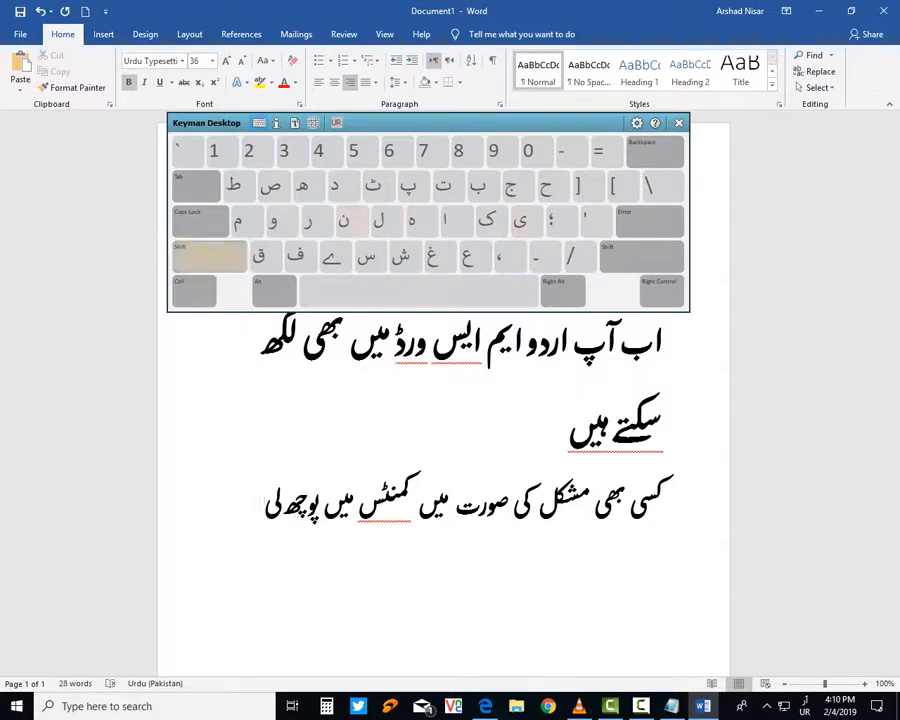
pyautogui.write('ں')
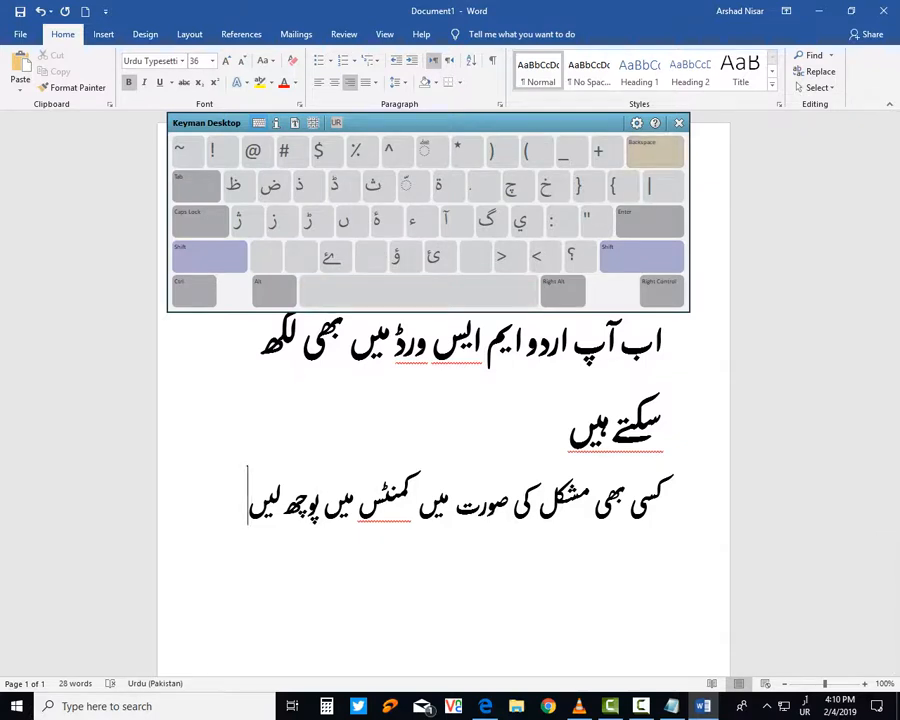
pyautogui.press('BackSpace')
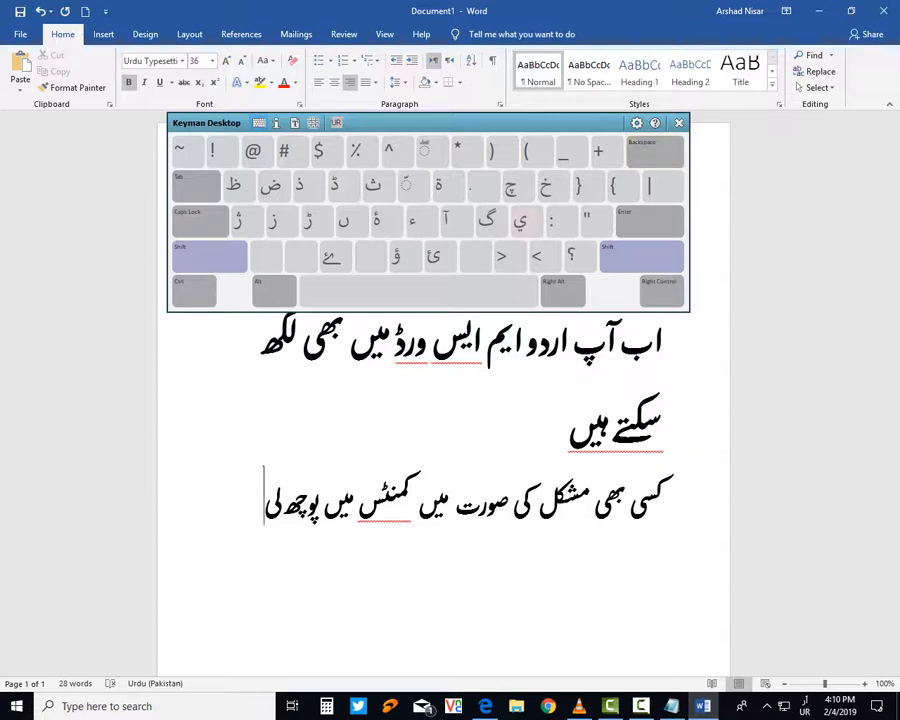
pyautogui.write('ں')
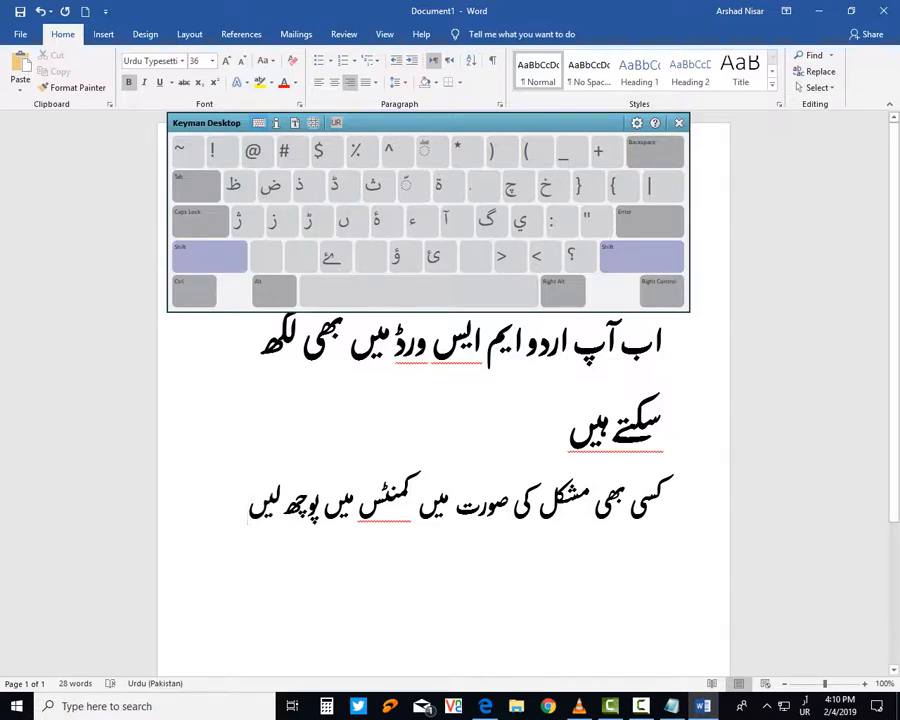
# Start a new line below "پوچھ لیں", with the input language switched to English and the text aligned left.
pyautogui.press('Return')
pyautogui.click(805, 706)
pyautogui.click(793, 501)
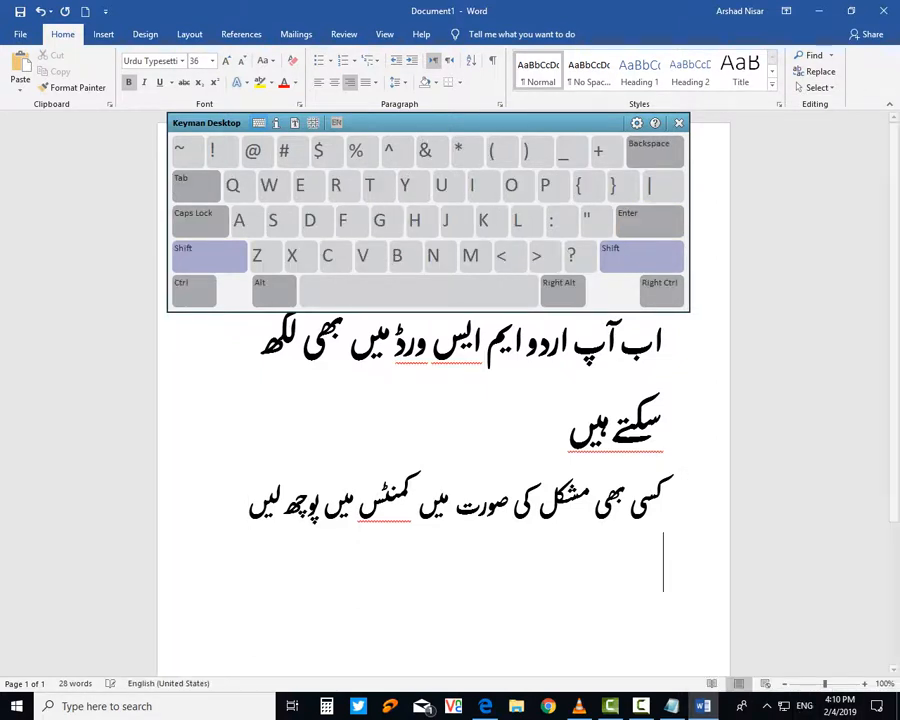
pyautogui.click(319, 82)
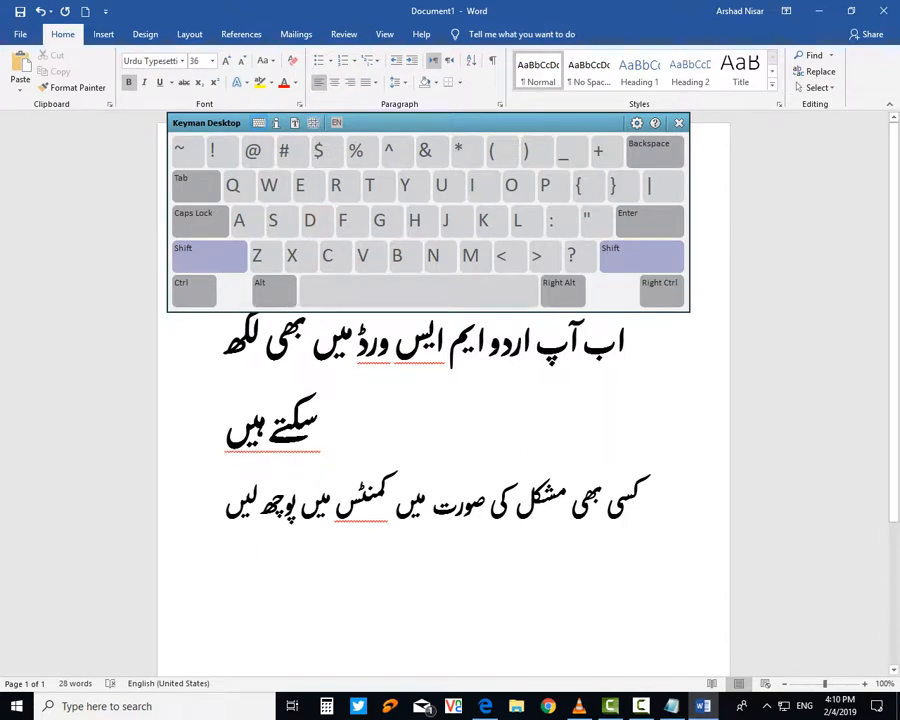
# Write the English sentence "Please Subscribe my Channel and Press Bell Icon" on the new line.
pyautogui.write('Please')
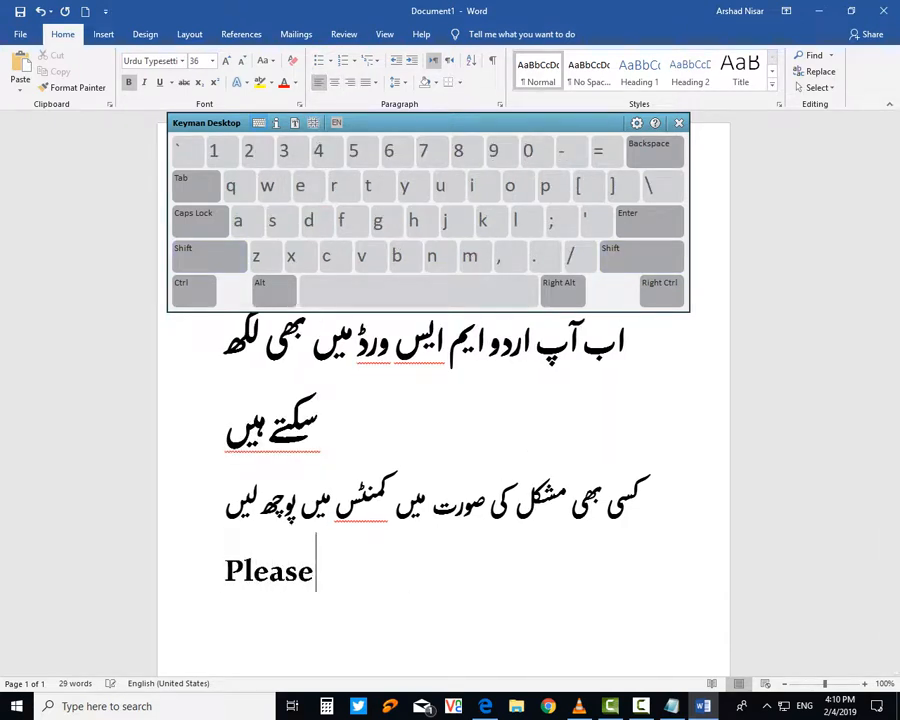
pyautogui.write(' Subscr')
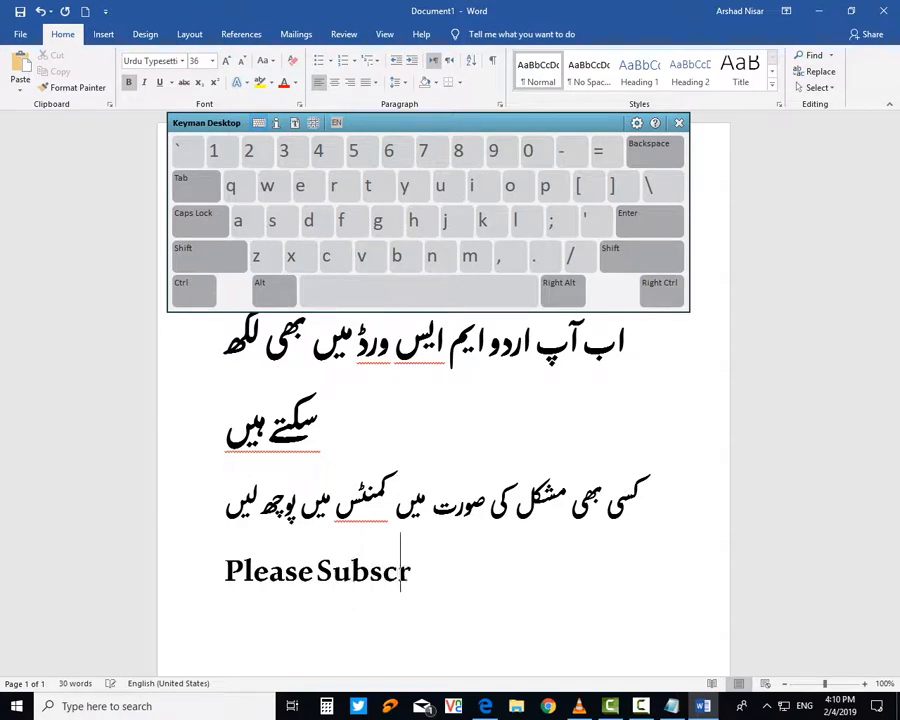
pyautogui.write('ibe my')
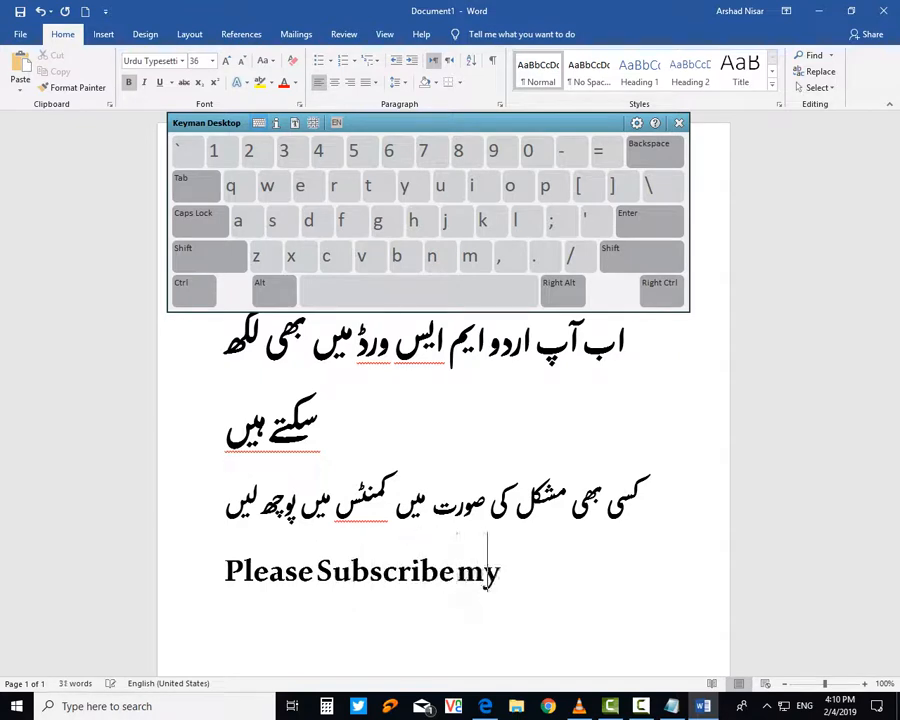
pyautogui.write(' Chann')
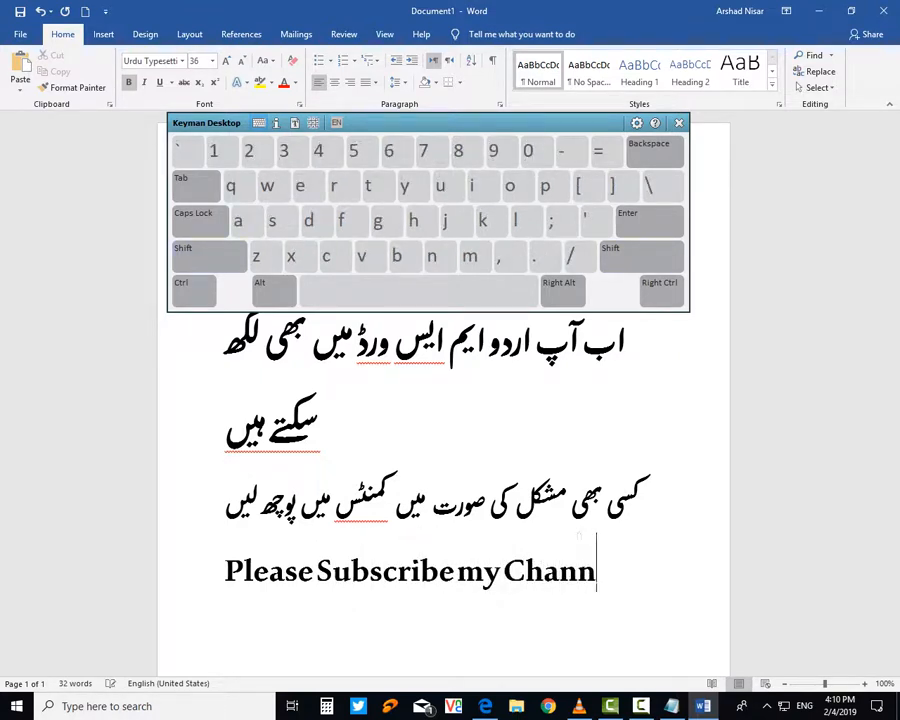
pyautogui.write('el an')
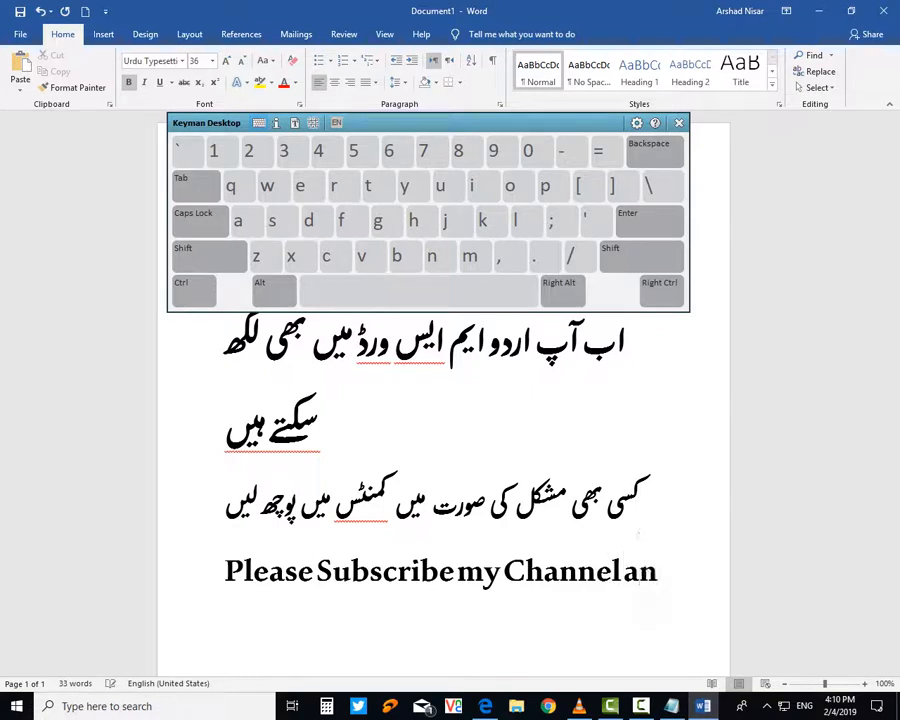
pyautogui.write('d Pres')
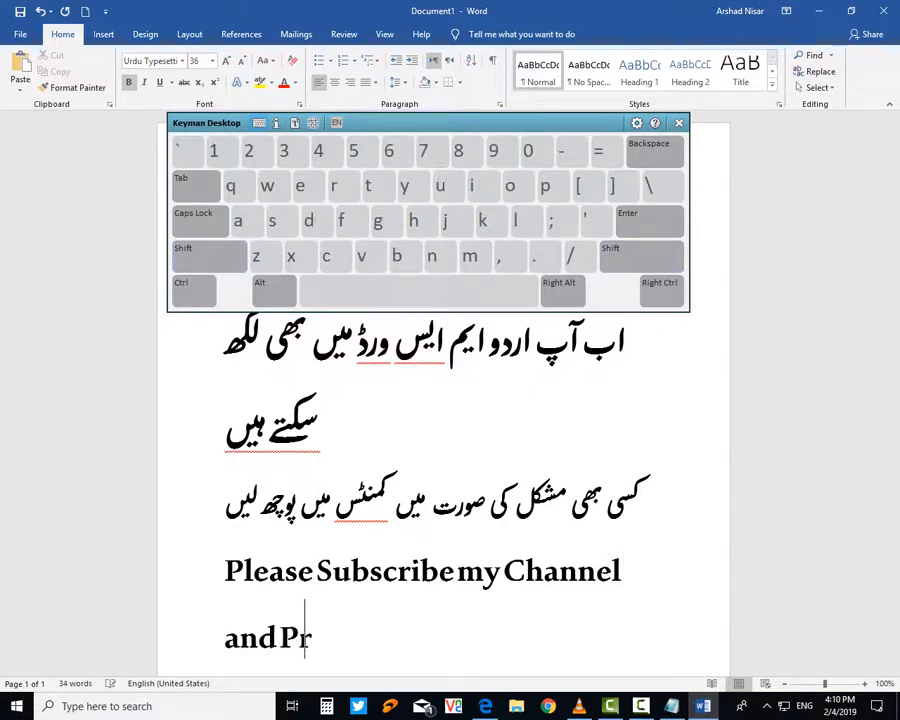
pyautogui.write('Beel')
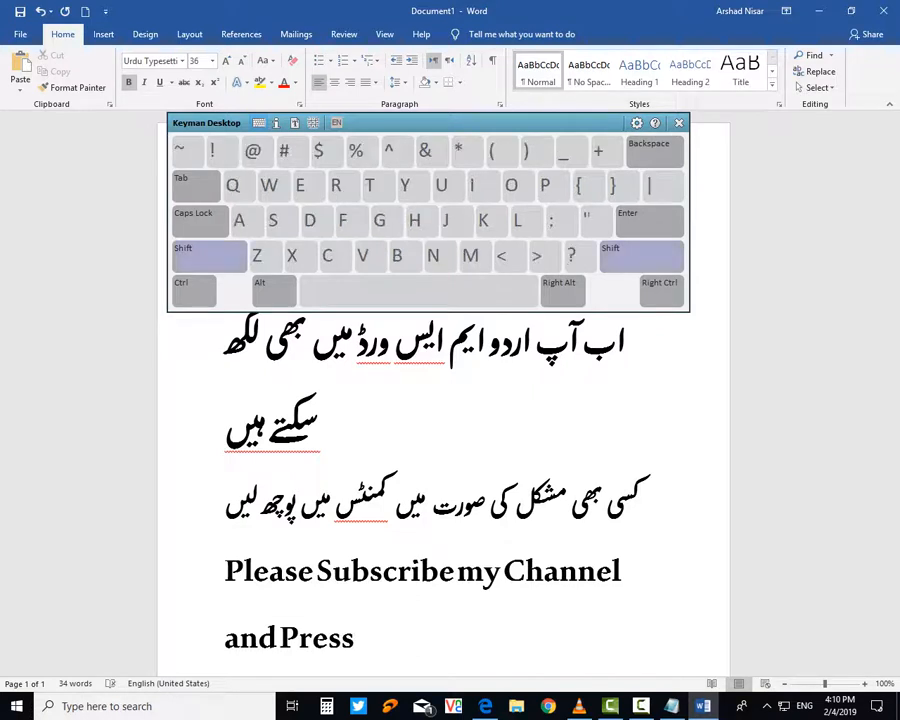
pyautogui.press('BackSpace')
pyautogui.press('BackSpace')
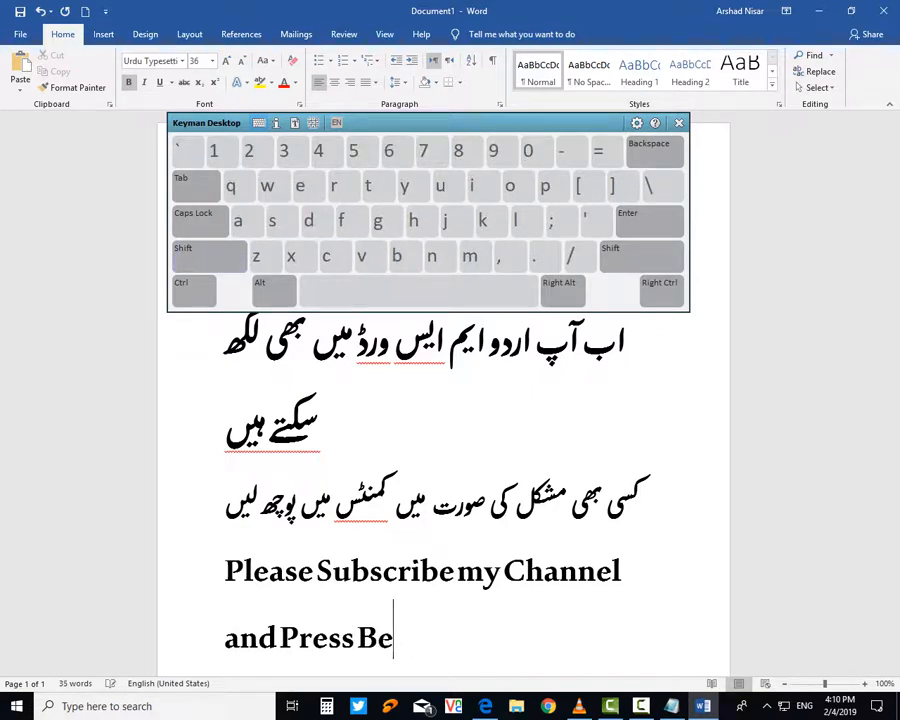
pyautogui.write('ll Icon')
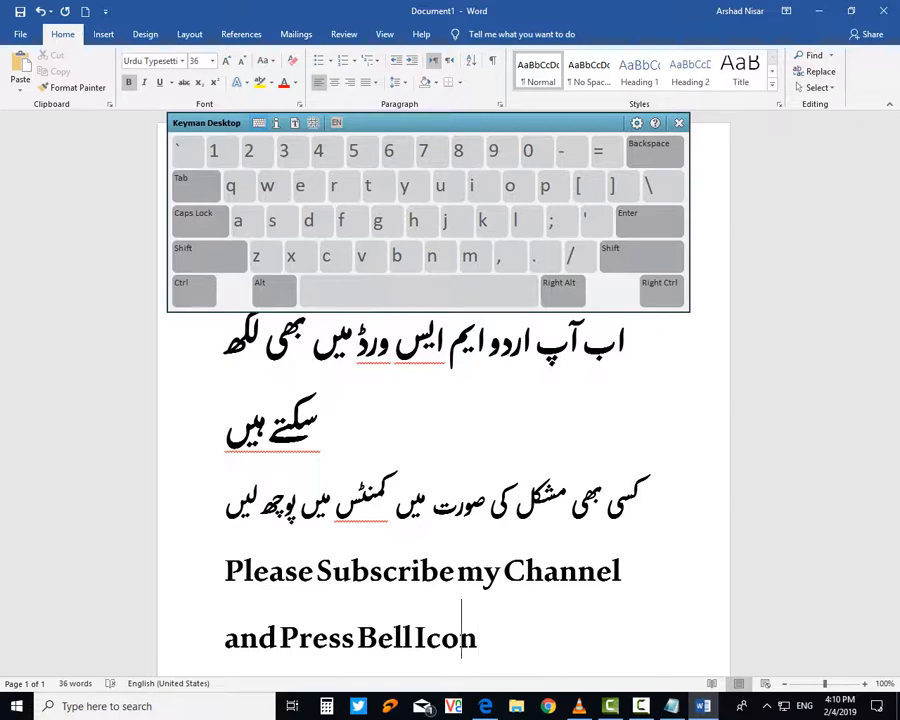
# Insert a lowercase "i" after the capital "I" in the word "Icon".
pyautogui.press('Left')
pyautogui.press('Left')
pyautogui.write('i')
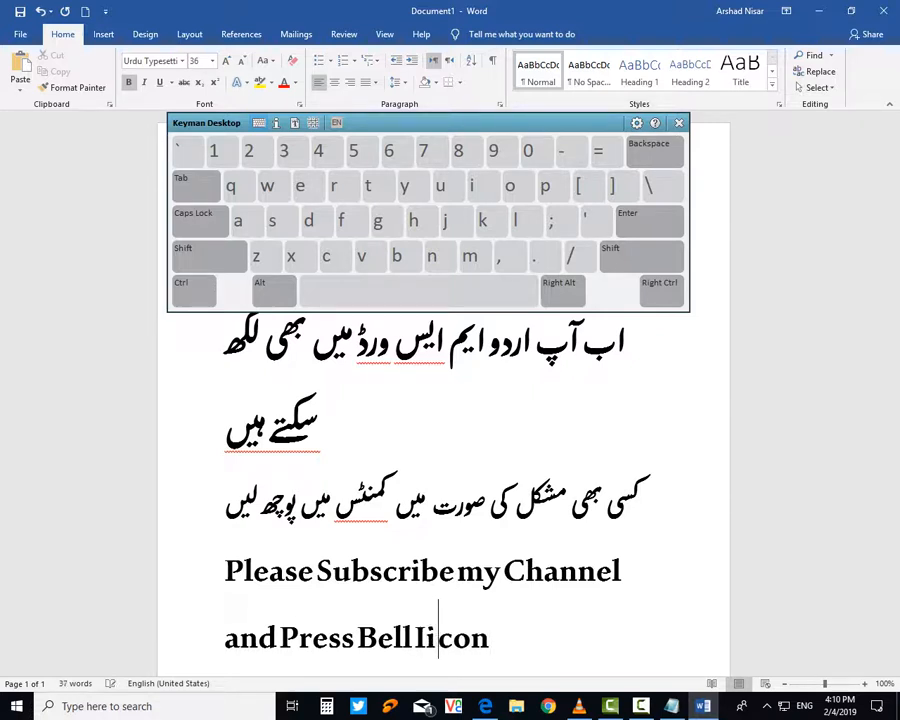
pyautogui.press('Left')
pyautogui.press('Right')
pyautogui.press('Delete')
pyautogui.press('End')
# Start a new line below the subscribe sentence with the words "Video Pasand".
pyautogui.press('Return')
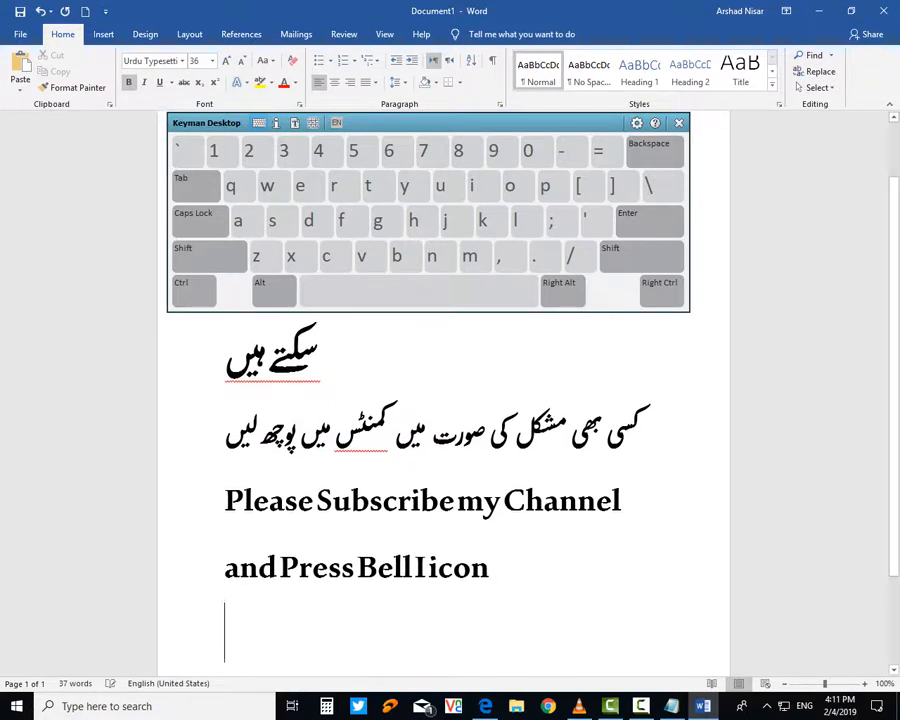
pyautogui.write('V')
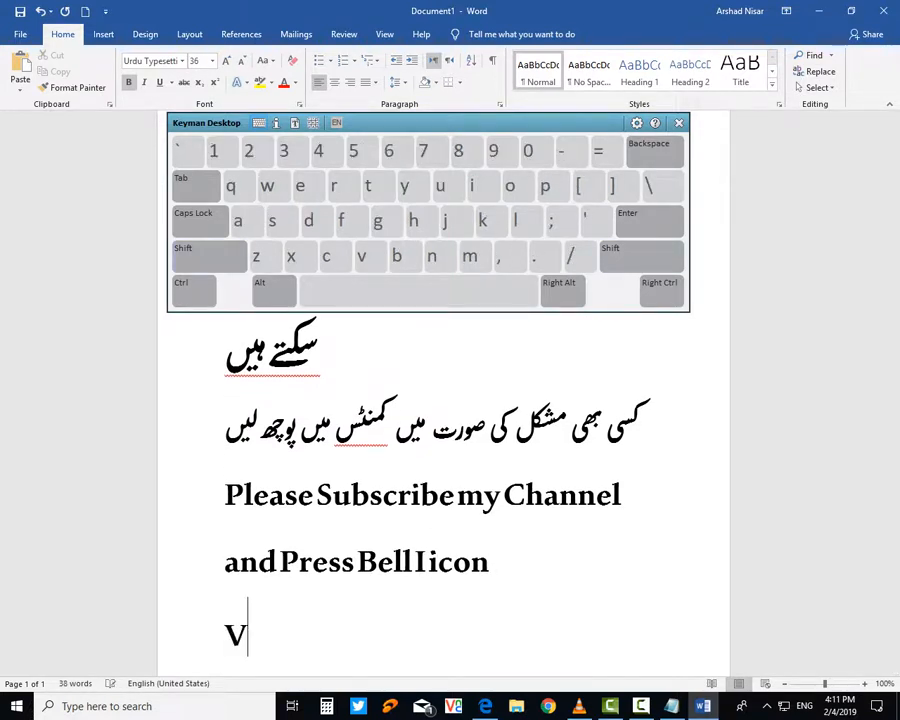
pyautogui.write('ideo ')
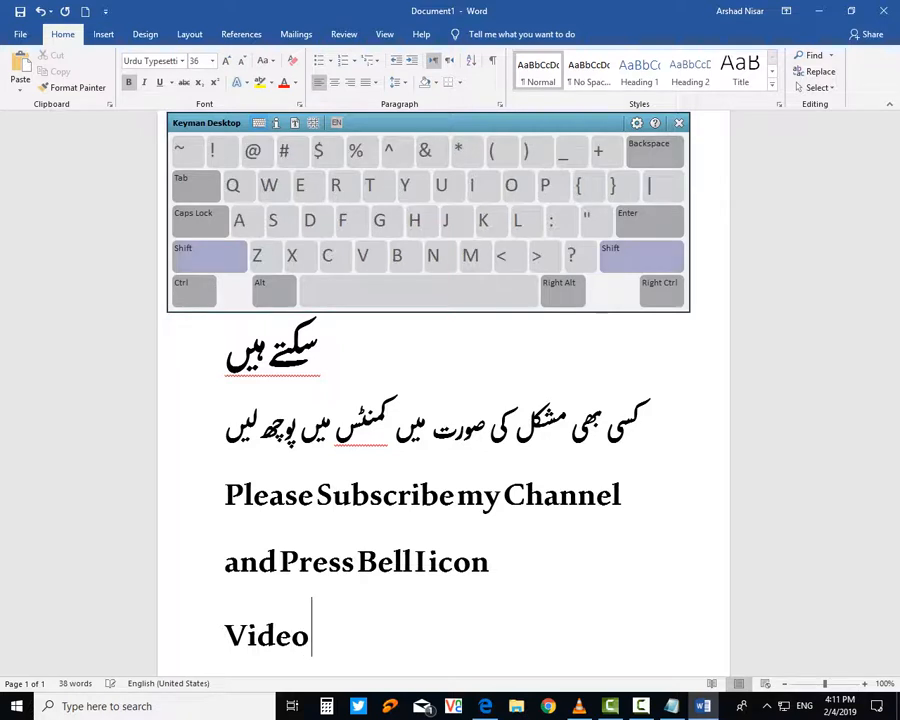
pyautogui.write('Pasand aa')
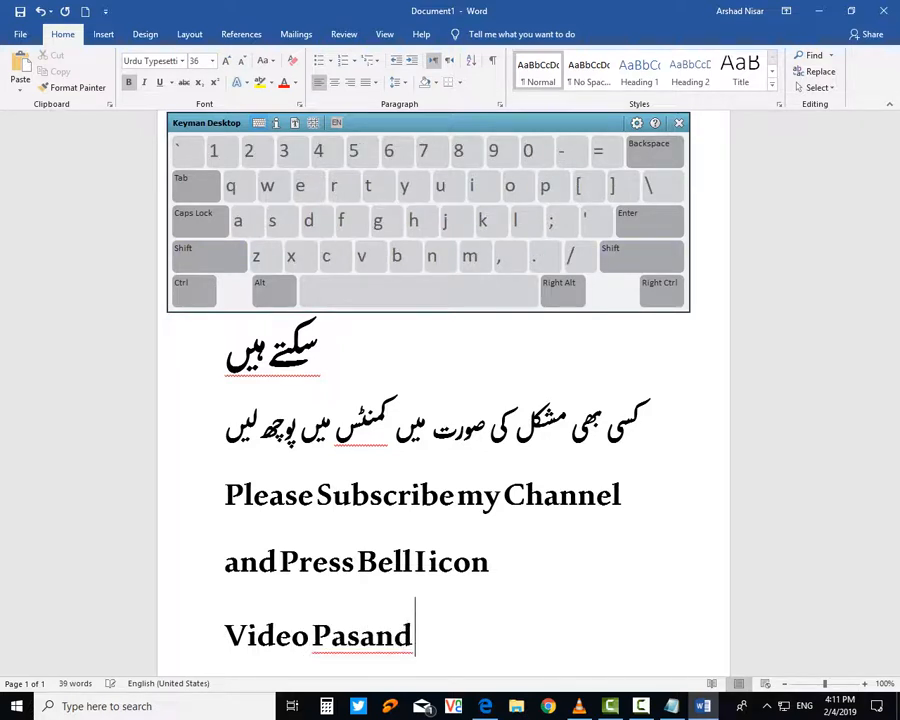